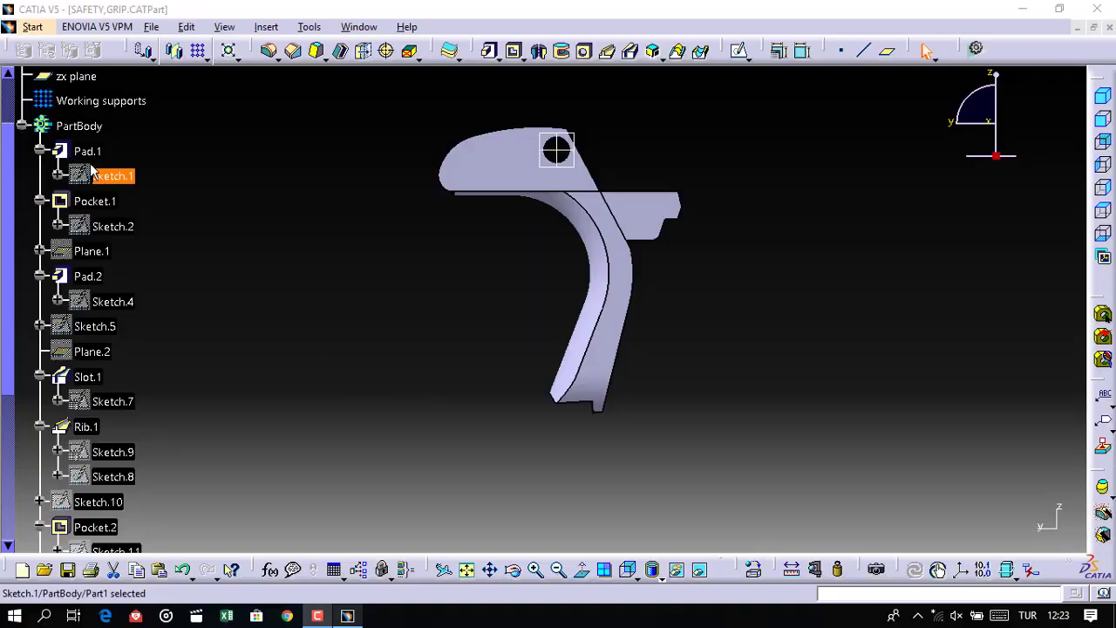
In Sketch.1, draw a line from the lower sketch corner down to the lower edge.
{"action": "double_click", "coordinate": [112, 176]}
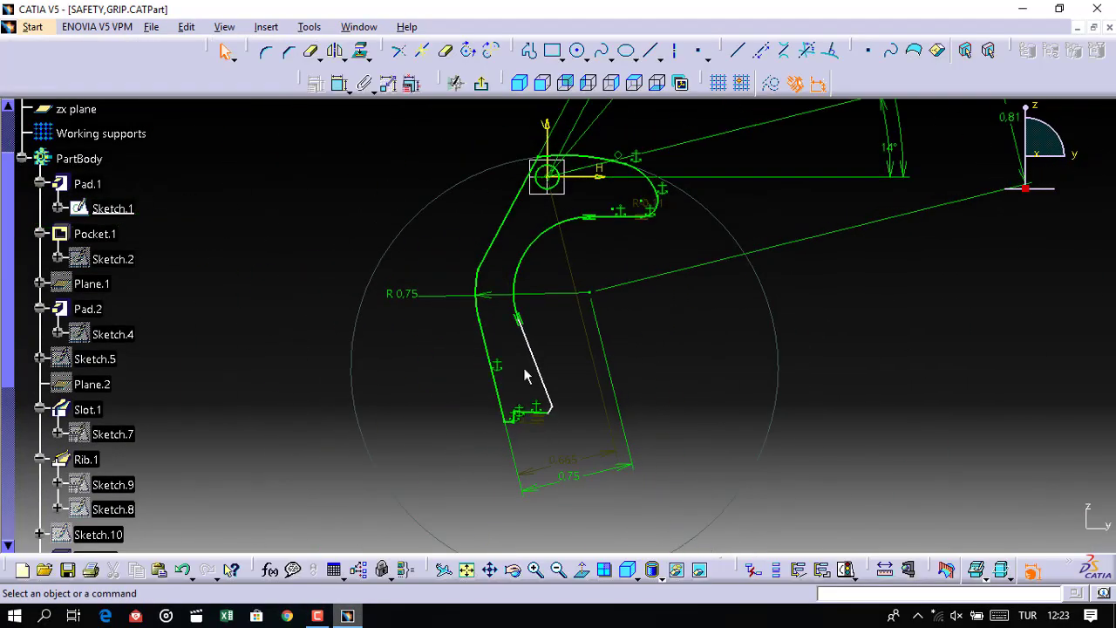
{"action": "middle_click_drag", "start_coordinate": [578, 362], "coordinate": [580, 356], "text": "ctrl"}
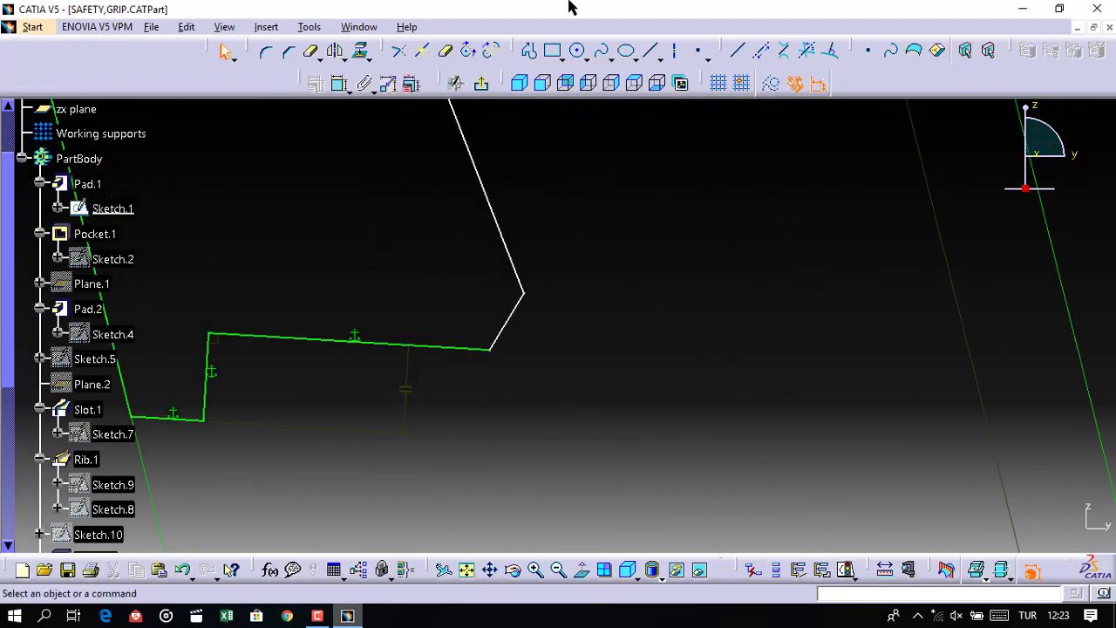
{"action": "left_click", "coordinate": [529, 50]}
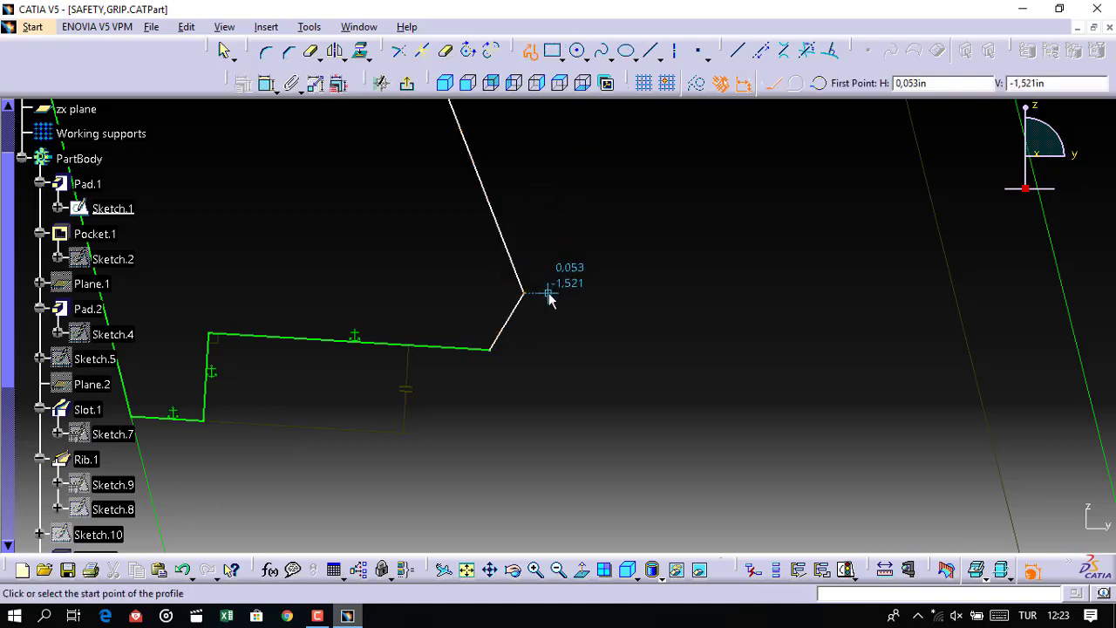
{"action": "key", "text": "Escape"}
{"action": "left_click", "coordinate": [653, 53]}
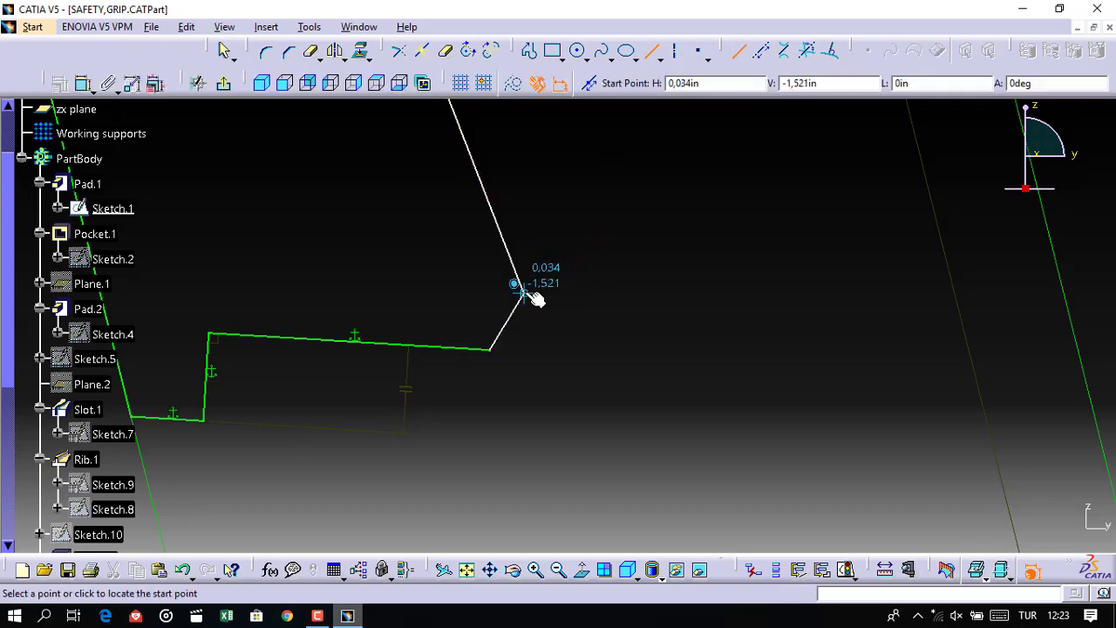
{"action": "left_click", "coordinate": [523, 292]}
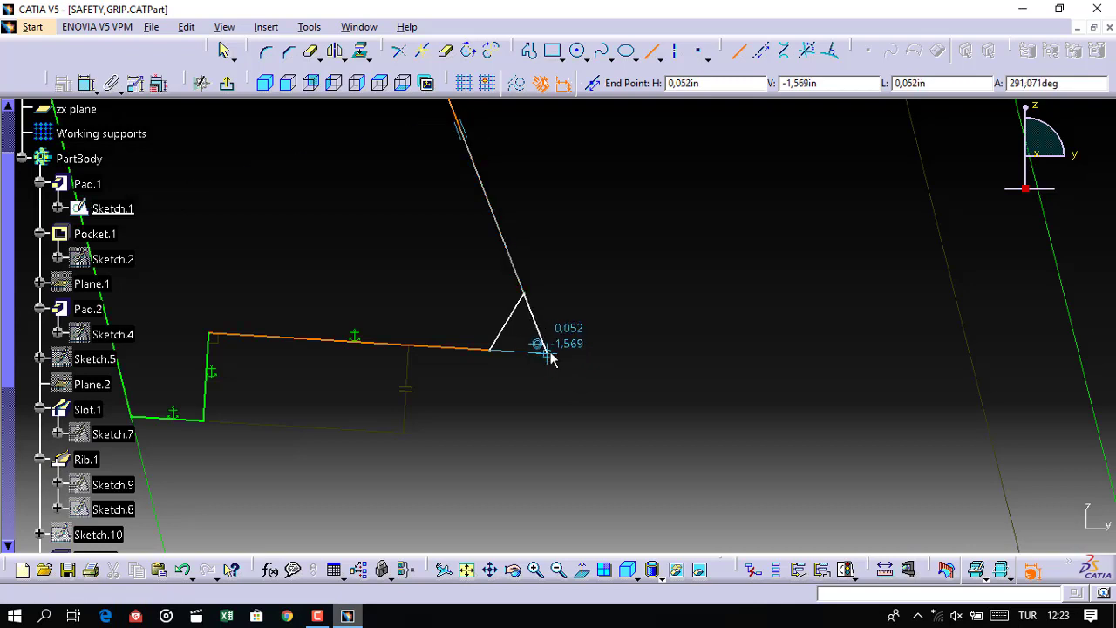
{"action": "left_click", "coordinate": [550, 354]}
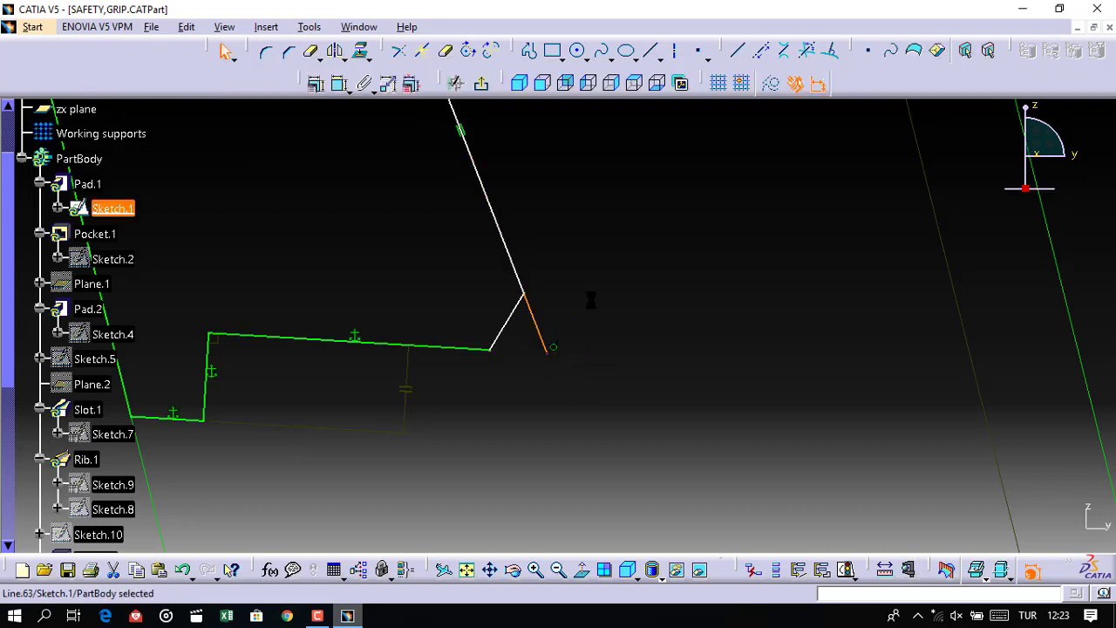
Draw a second line along the lower edge past the corner, then trim the leftover edge segment.
{"action": "left_click", "coordinate": [650, 52]}
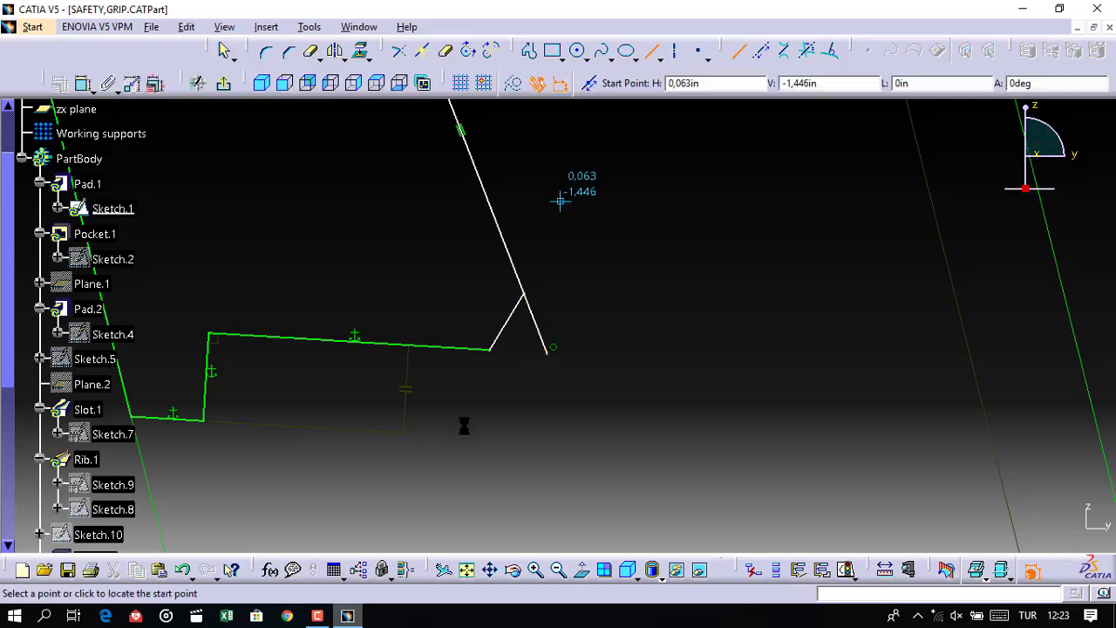
{"action": "left_click", "coordinate": [491, 349]}
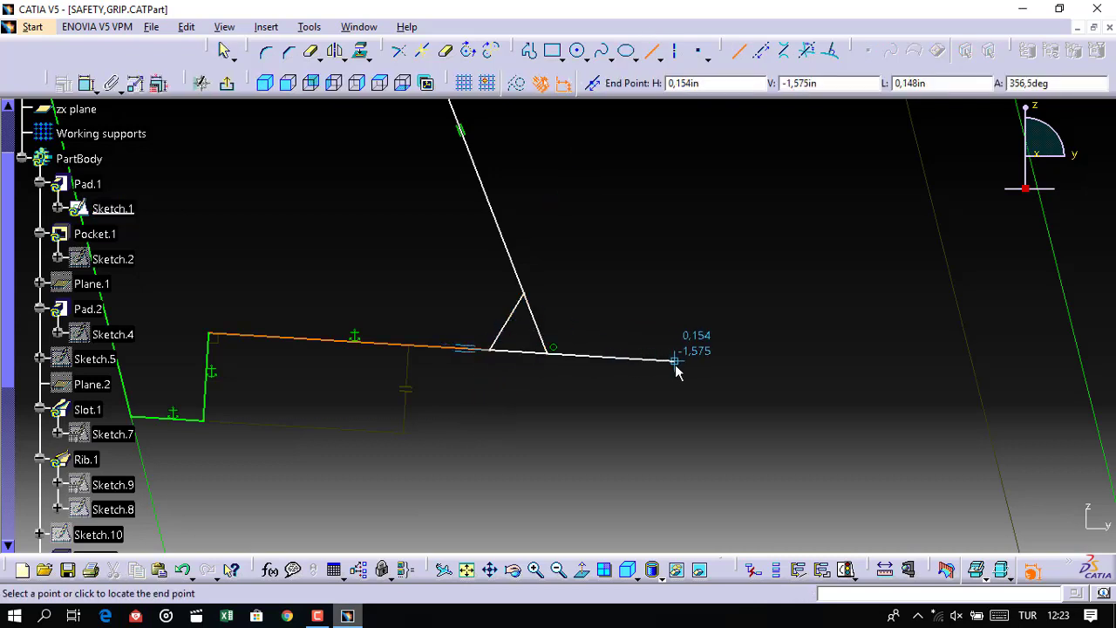
{"action": "left_click", "coordinate": [676, 360]}
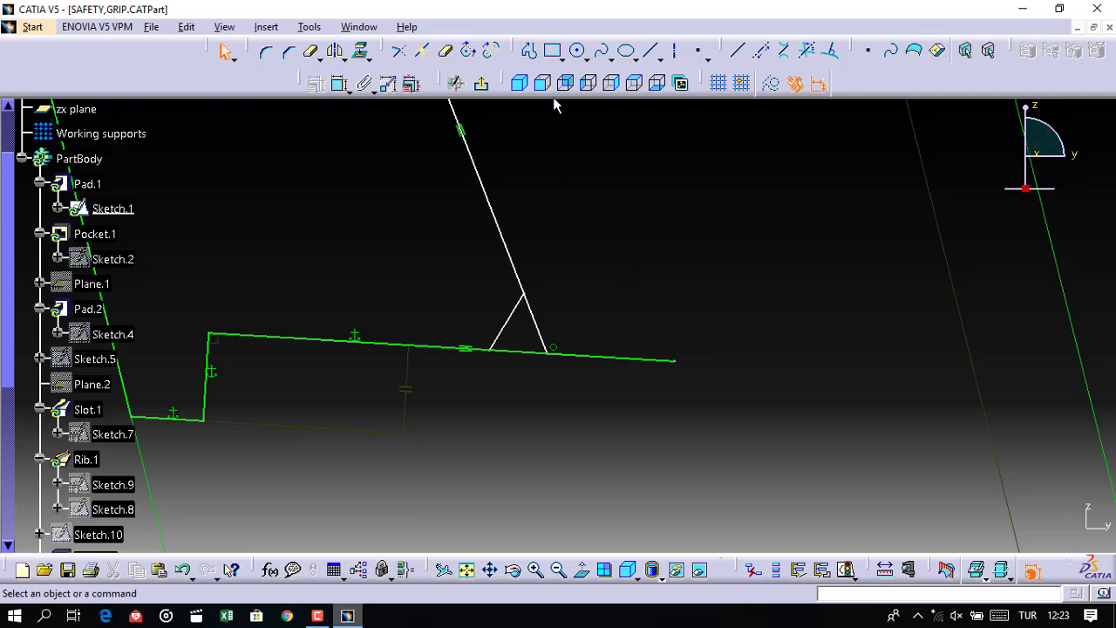
{"action": "left_click", "coordinate": [447, 49]}
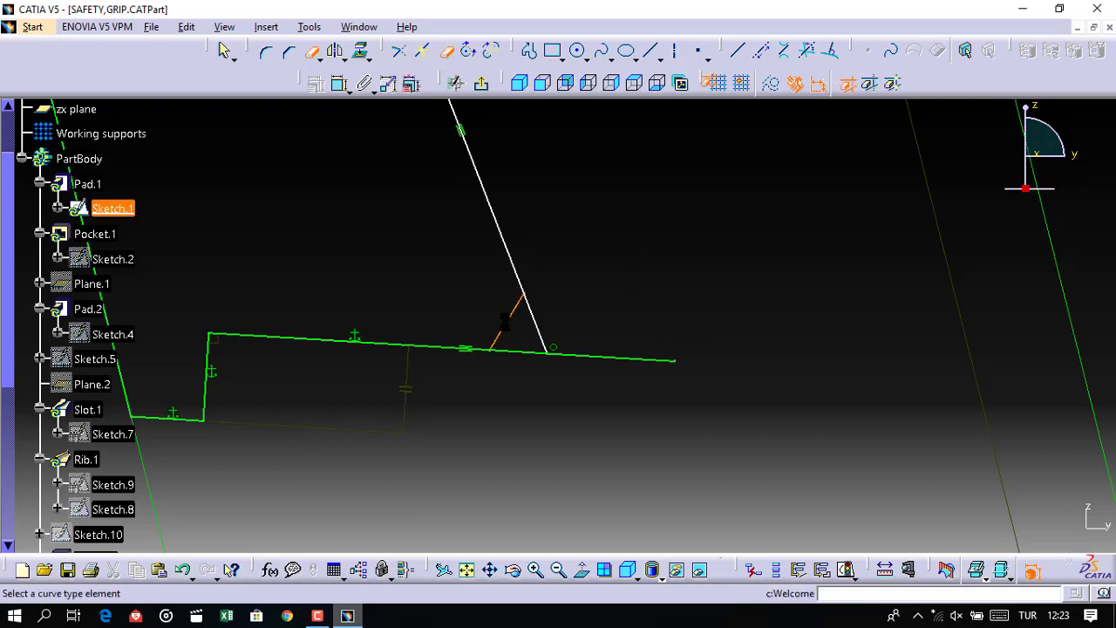
{"action": "left_click", "coordinate": [596, 356]}
{"action": "middle_click_drag", "start_coordinate": [588, 251], "coordinate": [558, 237]}
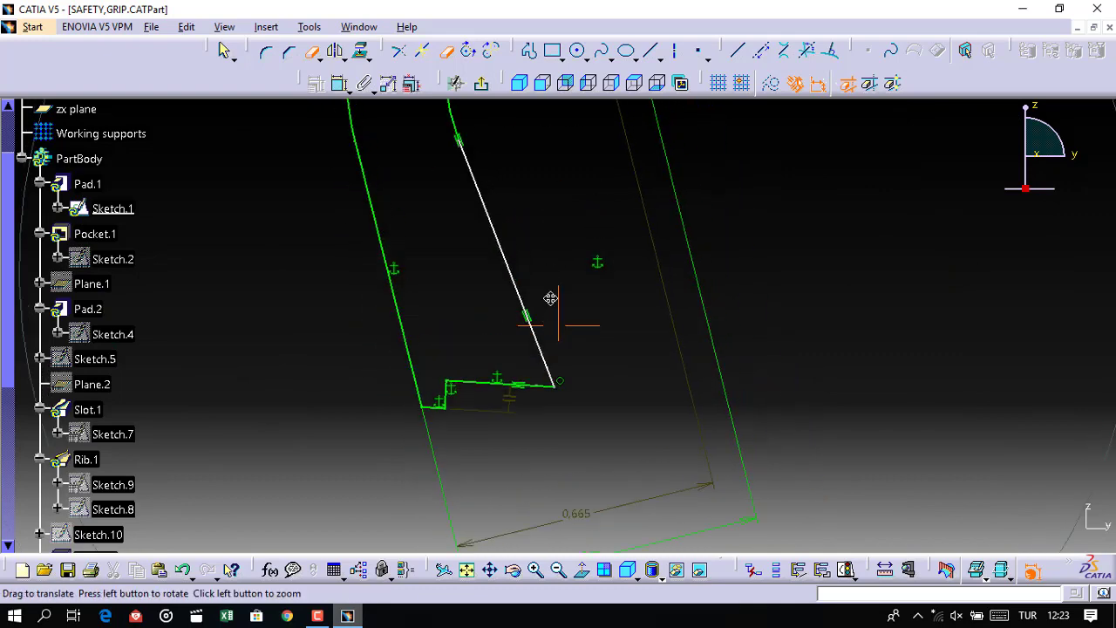
{"action": "mouse_move", "coordinate": [558, 237]}
{"action": "middle_mouse_down"}
{"action": "mouse_move", "coordinate": [518, 224]}
{"action": "mouse_move", "coordinate": [518, 294]}
{"action": "mouse_move", "coordinate": [523, 239]}
{"action": "mouse_move", "coordinate": [494, 250]}
{"action": "middle_mouse_up"}
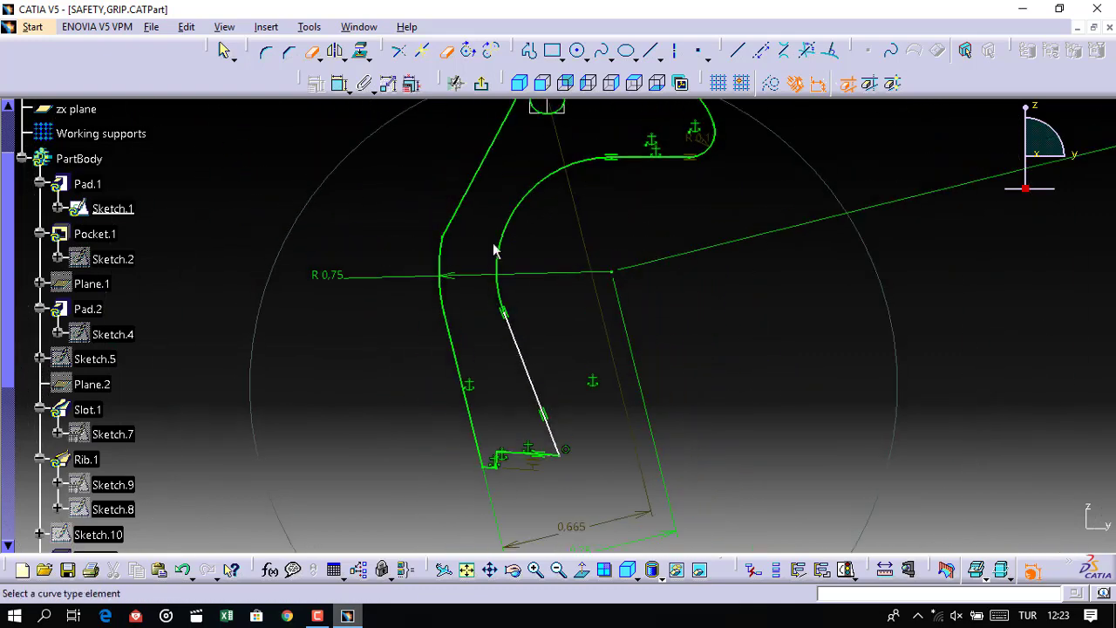
Exit the sketch and orbit the part to view the grip's lower end.
{"action": "left_click", "coordinate": [487, 83]}
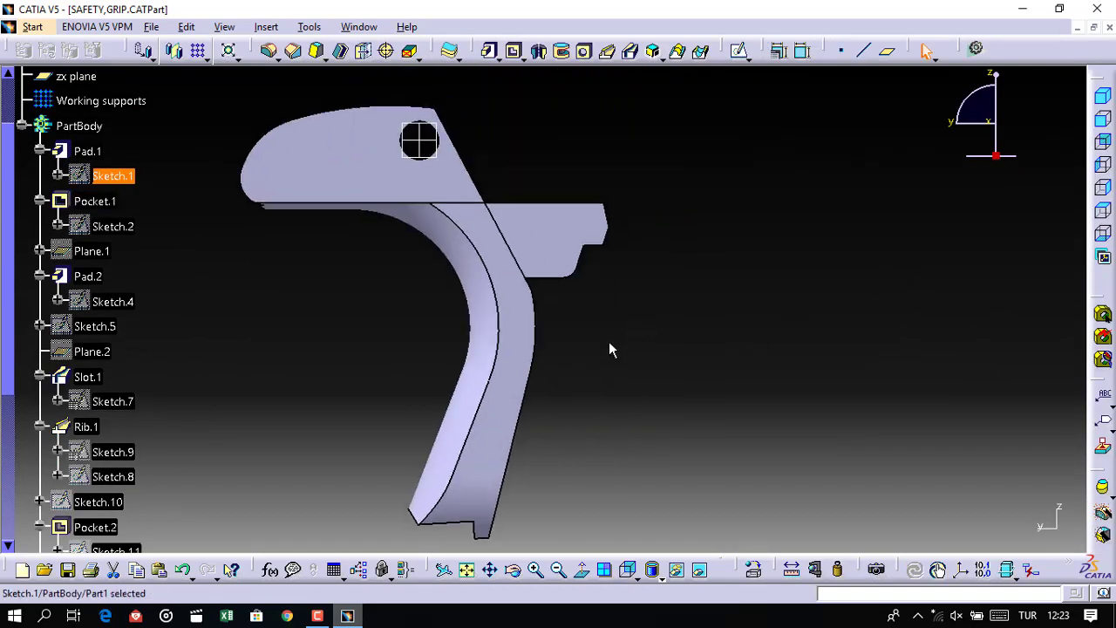
{"action": "middle_click_drag", "start_coordinate": [610, 348], "coordinate": [410, 241]}
{"action": "scroll", "coordinate": [180, 392], "scroll_direction": "down", "scroll_amount": 2}
{"action": "scroll", "coordinate": [179, 384], "scroll_direction": "down", "scroll_amount": 3}
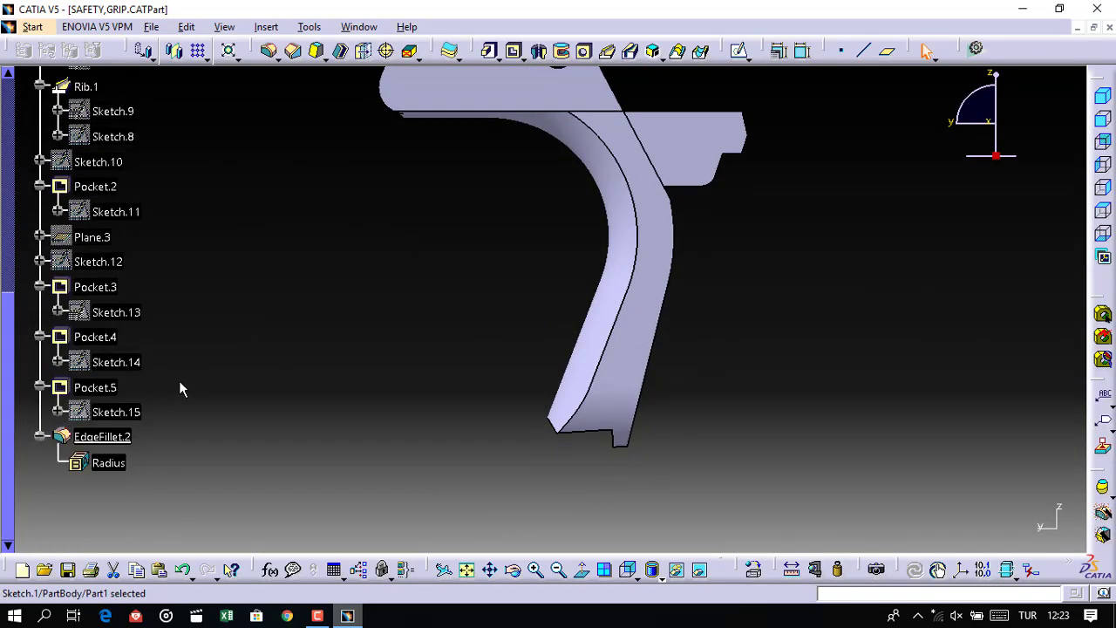
{"action": "middle_click_drag", "start_coordinate": [184, 386], "coordinate": [205, 382]}
{"action": "scroll", "coordinate": [154, 399], "scroll_direction": "up", "scroll_amount": 2}
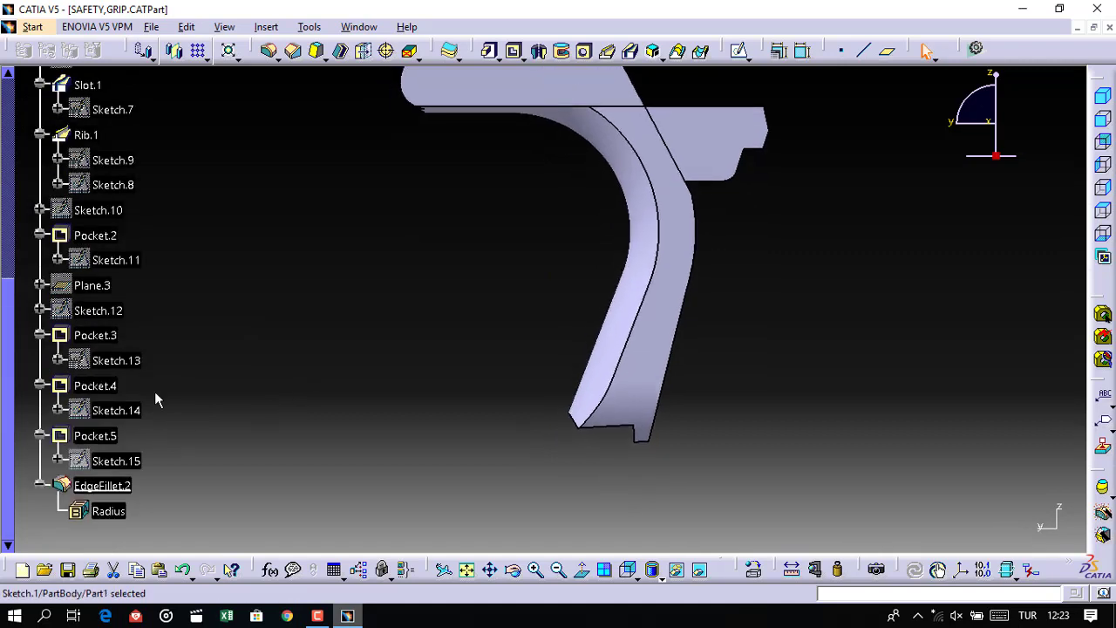
{"action": "mouse_move", "coordinate": [663, 401]}
{"action": "middle_mouse_down"}
{"action": "mouse_move", "coordinate": [755, 319]}
{"action": "mouse_move", "coordinate": [593, 401]}
{"action": "middle_mouse_up"}
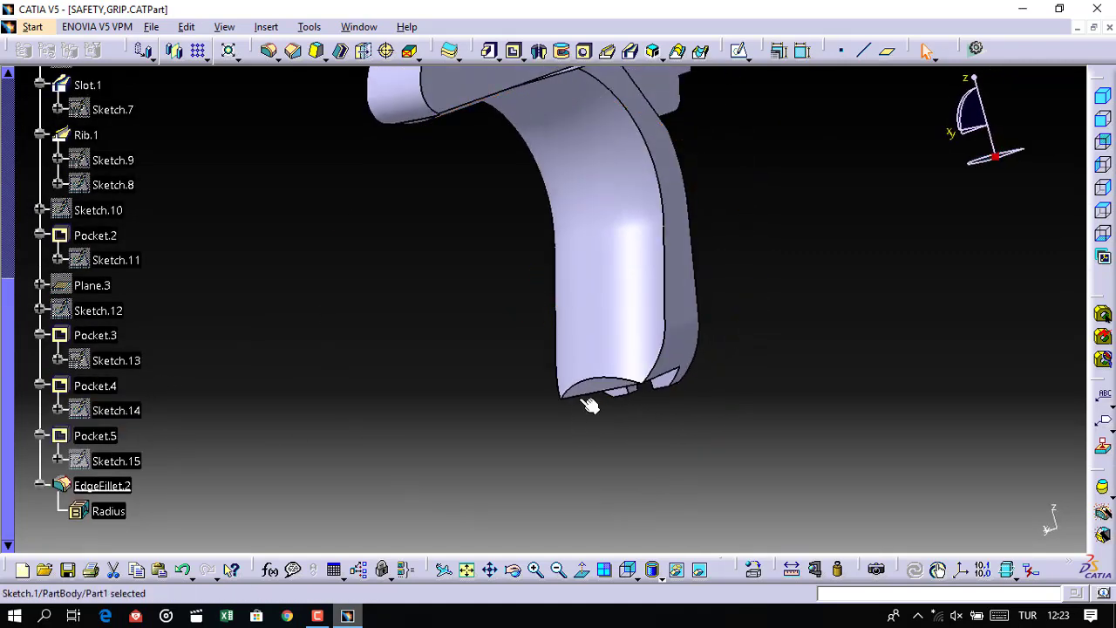
Inspect the Pocket.2 and Plane.3 definitions unchanged, then expand Pocket.2 to reveal Sketch.11.
{"action": "double_click", "coordinate": [96, 239]}
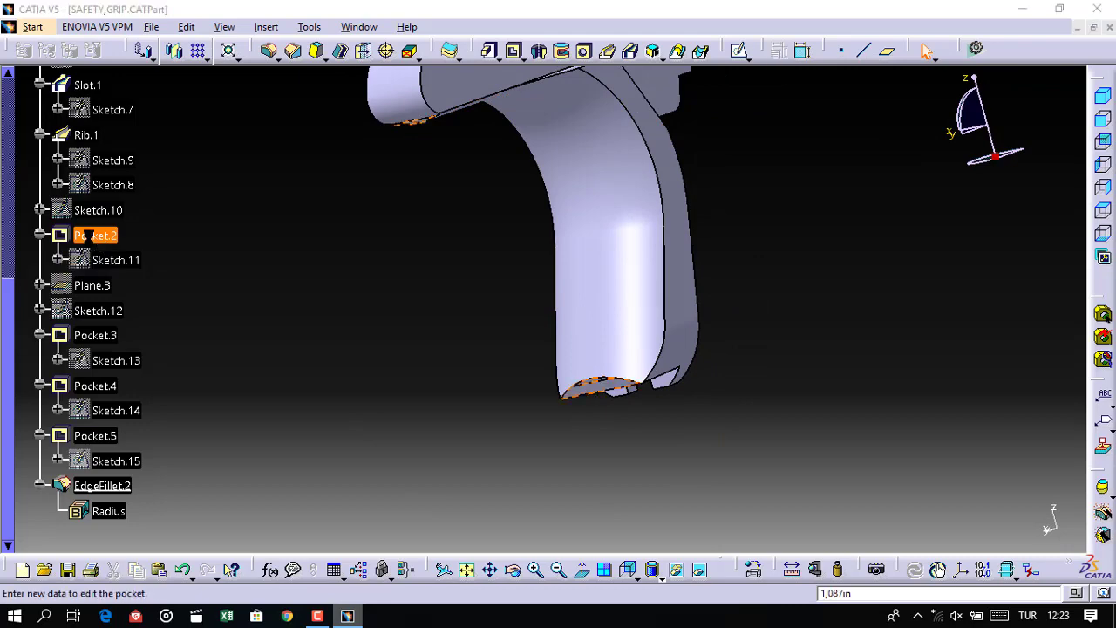
{"action": "left_click", "coordinate": [1019, 92]}
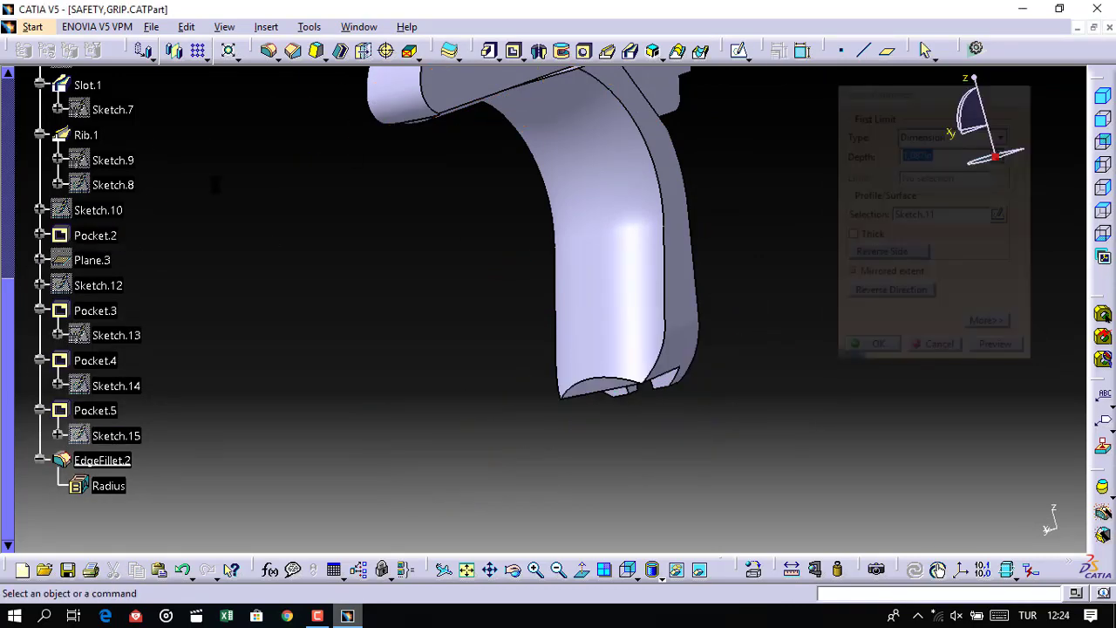
{"action": "double_click", "coordinate": [92, 260]}
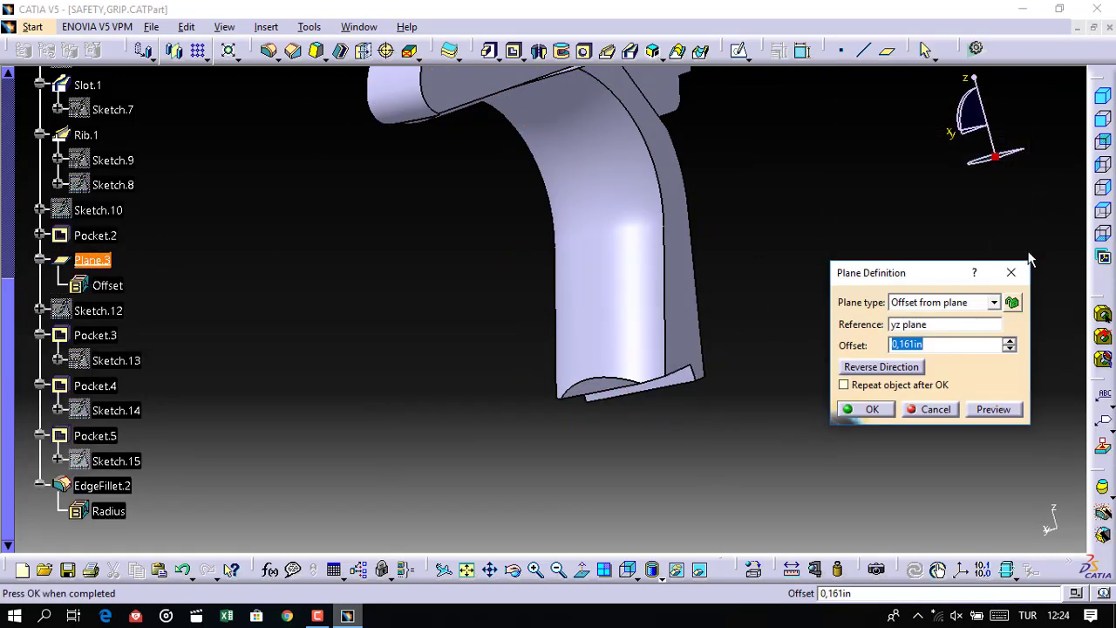
{"action": "key", "text": "Return"}
{"action": "left_click", "coordinate": [39, 235]}
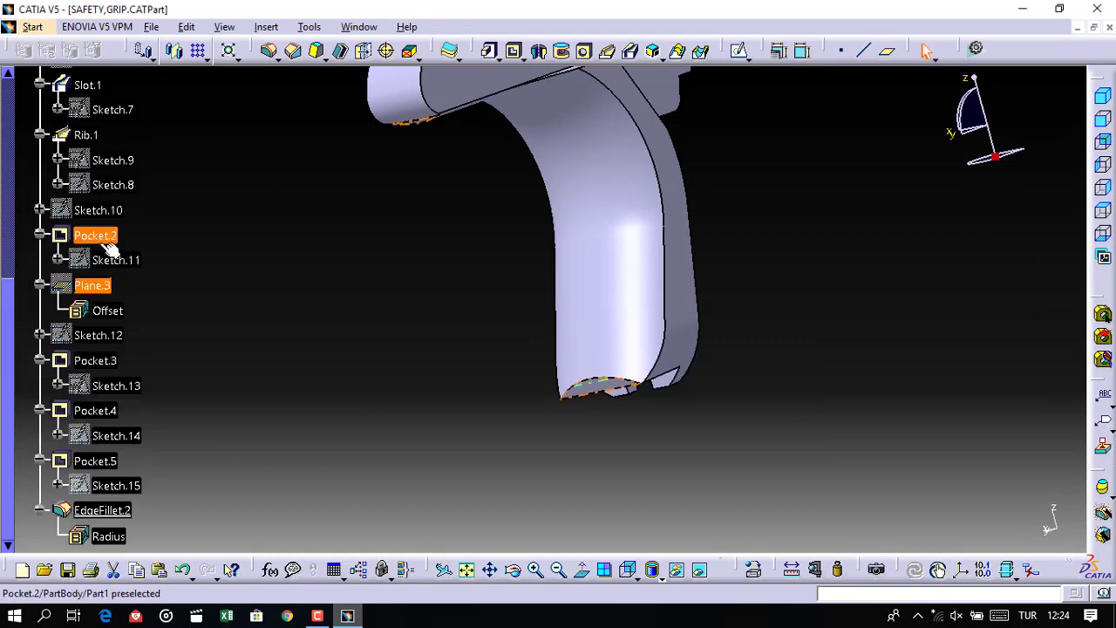
Open Sketch.11 briefly, exit without changes, and orbit to view the grip's lower end.
{"action": "double_click", "coordinate": [105, 260]}
{"action": "mouse_move", "coordinate": [434, 295]}
{"action": "middle_mouse_down"}
{"action": "mouse_move", "coordinate": [620, 353]}
{"action": "mouse_move", "coordinate": [544, 343]}
{"action": "middle_mouse_up"}
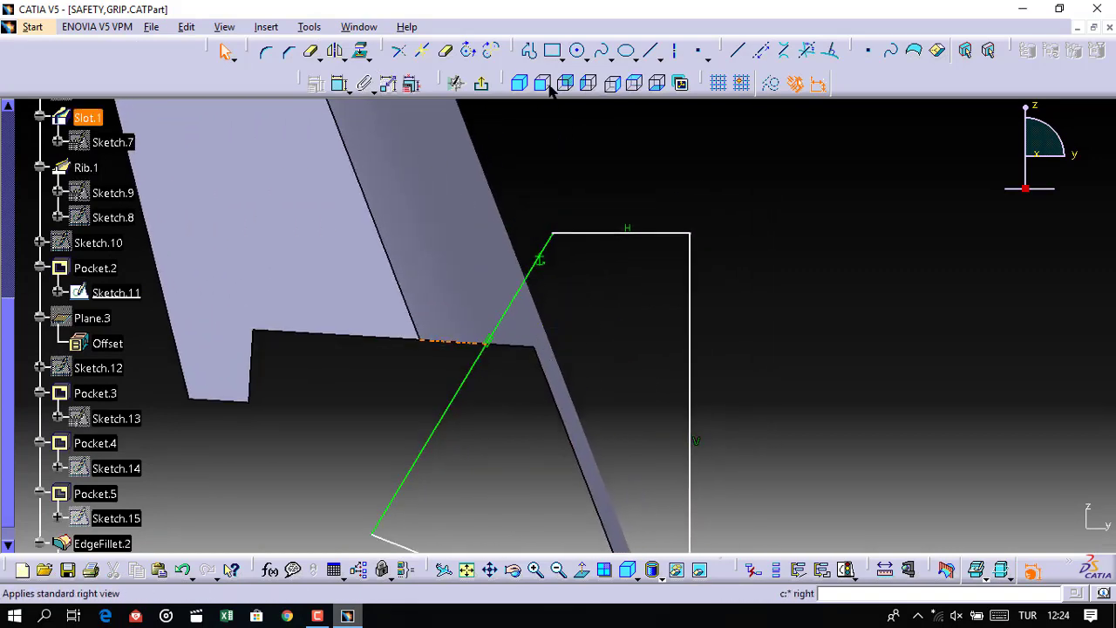
{"action": "left_click", "coordinate": [483, 85]}
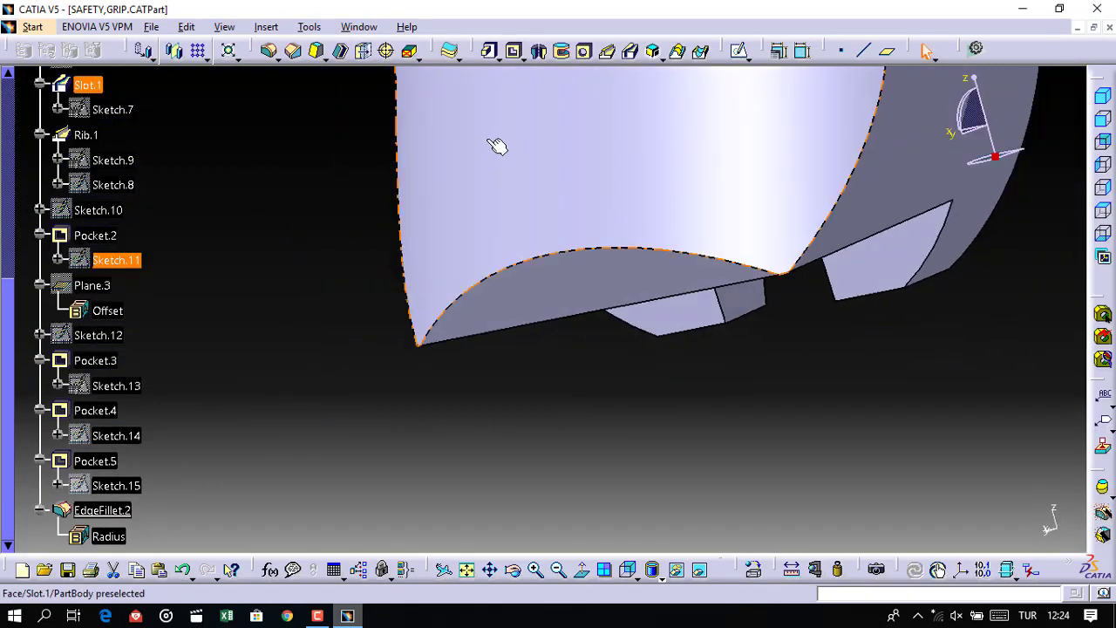
{"action": "mouse_move", "coordinate": [498, 145]}
{"action": "middle_mouse_down"}
{"action": "mouse_move", "coordinate": [399, 149]}
{"action": "mouse_move", "coordinate": [491, 292]}
{"action": "middle_mouse_up"}
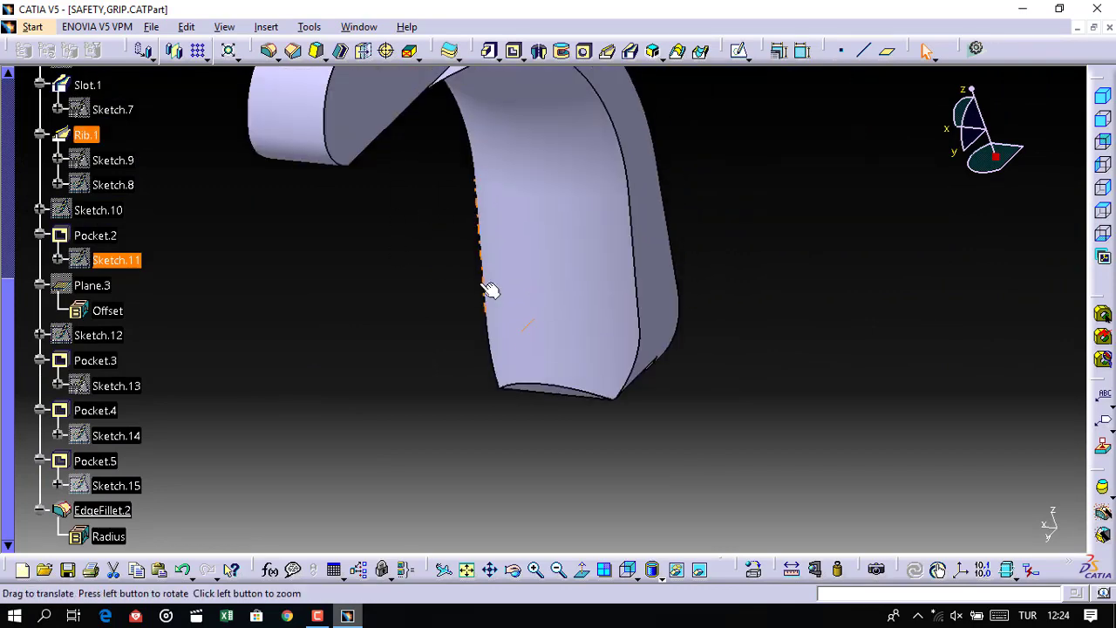
{"action": "scroll", "coordinate": [92, 180], "scroll_direction": "up", "scroll_amount": 2}
{"action": "scroll", "coordinate": [91, 181], "scroll_direction": "up", "scroll_amount": 2}
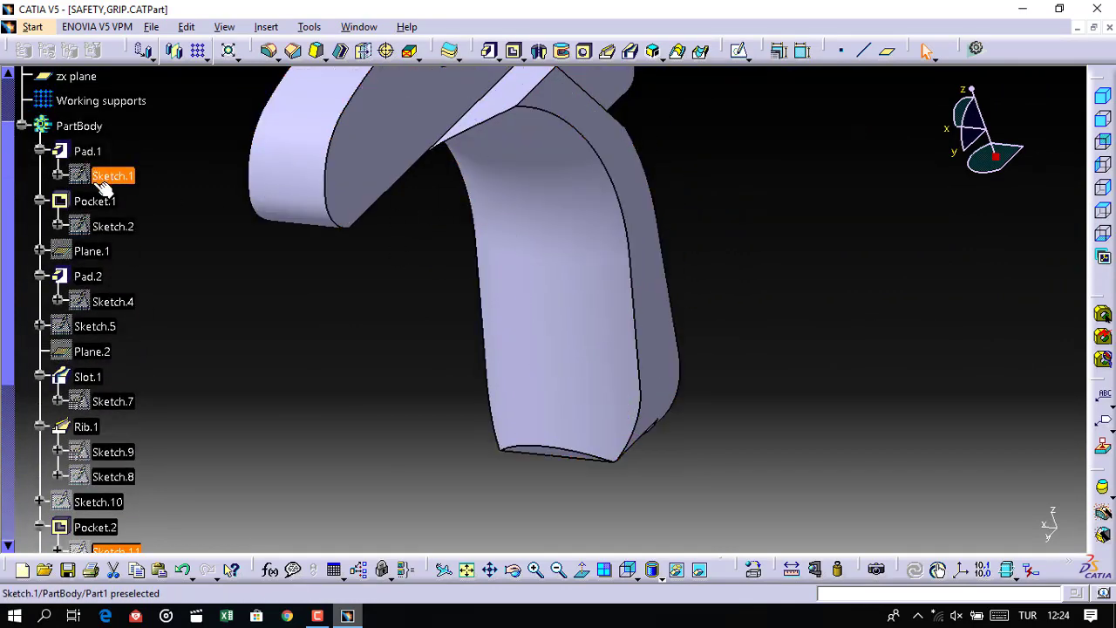
Copy Sketch.1's lower-end line to the clipboard, then exit the sketch.
{"action": "double_click", "coordinate": [112, 177]}
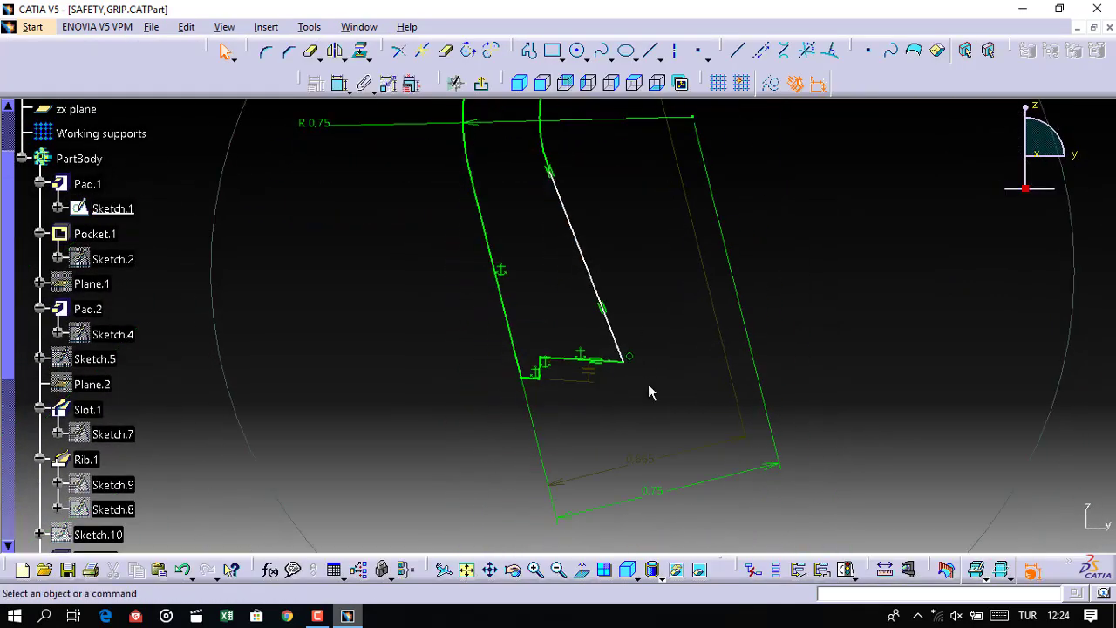
{"action": "mouse_move", "coordinate": [648, 391]}
{"action": "middle_mouse_down"}
{"action": "mouse_move", "coordinate": [649, 337]}
{"action": "mouse_move", "coordinate": [621, 275]}
{"action": "mouse_move", "coordinate": [601, 288]}
{"action": "mouse_move", "coordinate": [657, 306]}
{"action": "middle_mouse_up"}
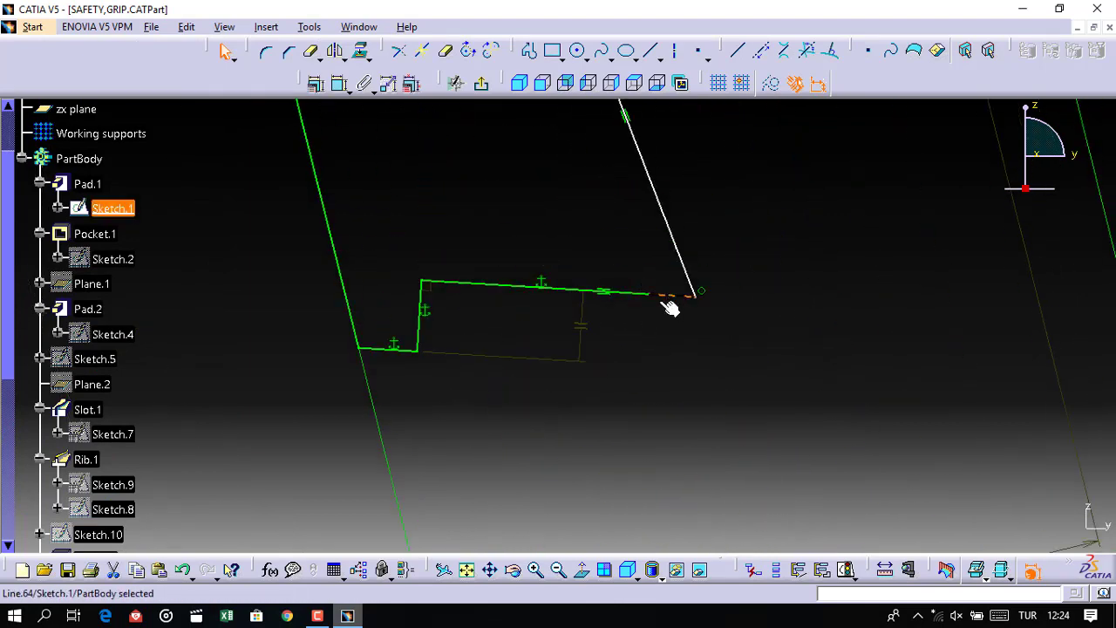
{"action": "right_click", "coordinate": [580, 291]}
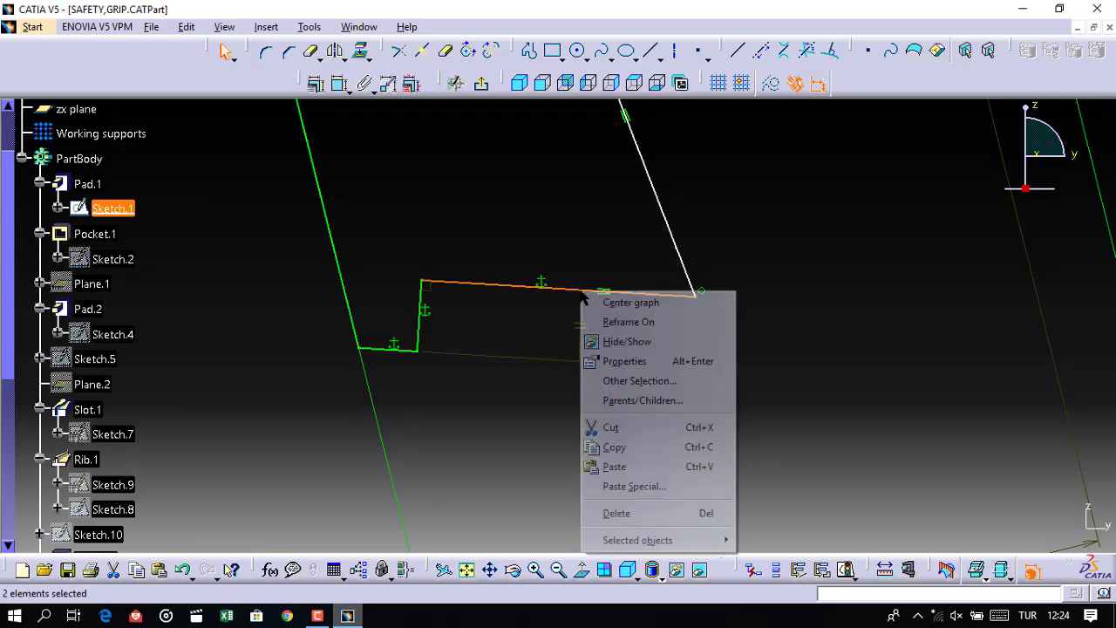
{"action": "left_click", "coordinate": [642, 447]}
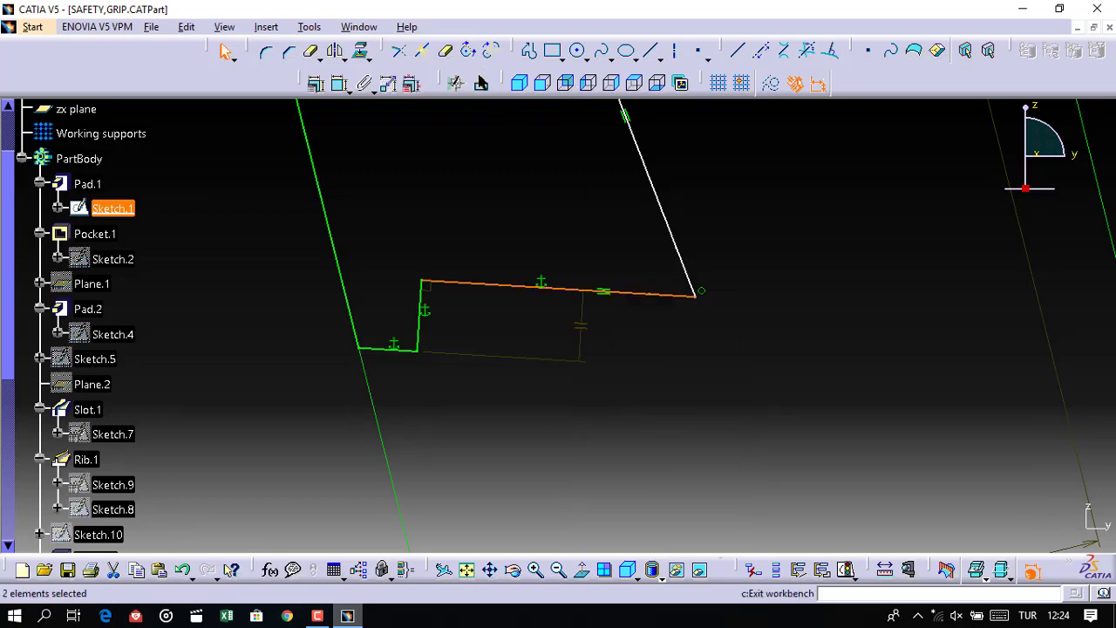
{"action": "left_click", "coordinate": [481, 83]}
Zoom onto the grip's lower end and open Sketch.11 for editing.
{"action": "middle_click_drag", "start_coordinate": [625, 242], "coordinate": [616, 329]}
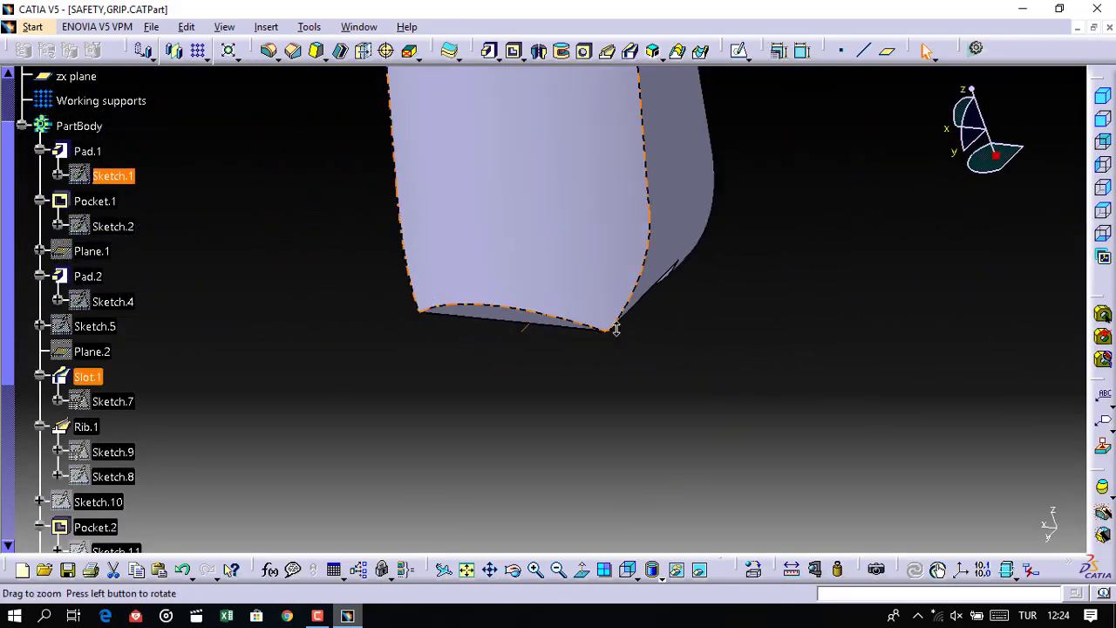
{"action": "scroll", "coordinate": [246, 373], "scroll_direction": "down", "scroll_amount": 2}
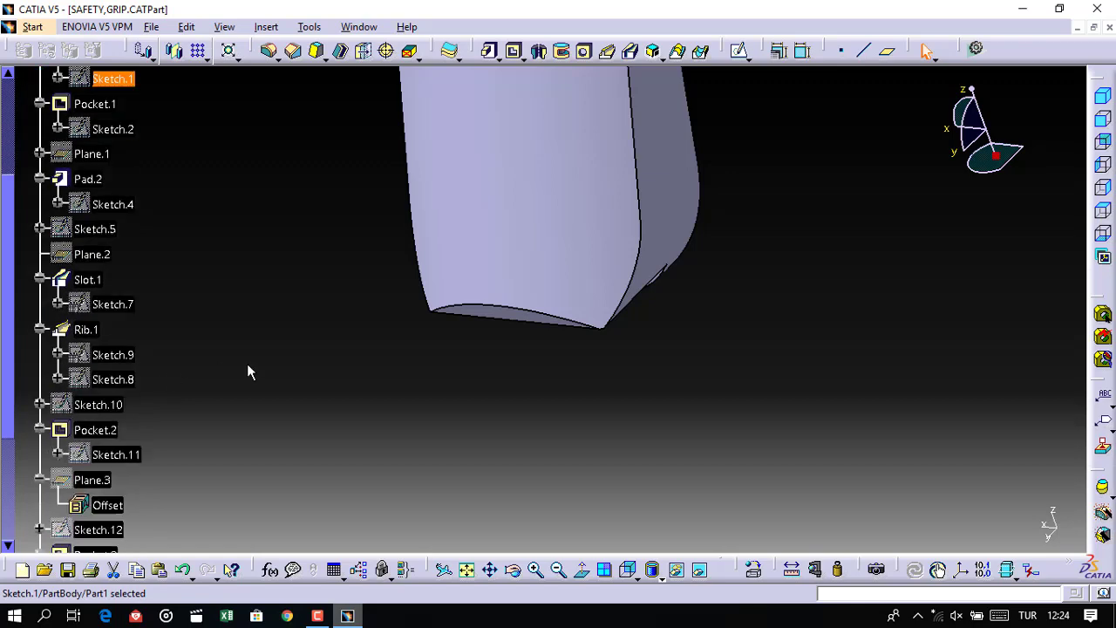
{"action": "left_click", "coordinate": [534, 321]}
{"action": "left_click", "coordinate": [98, 455]}
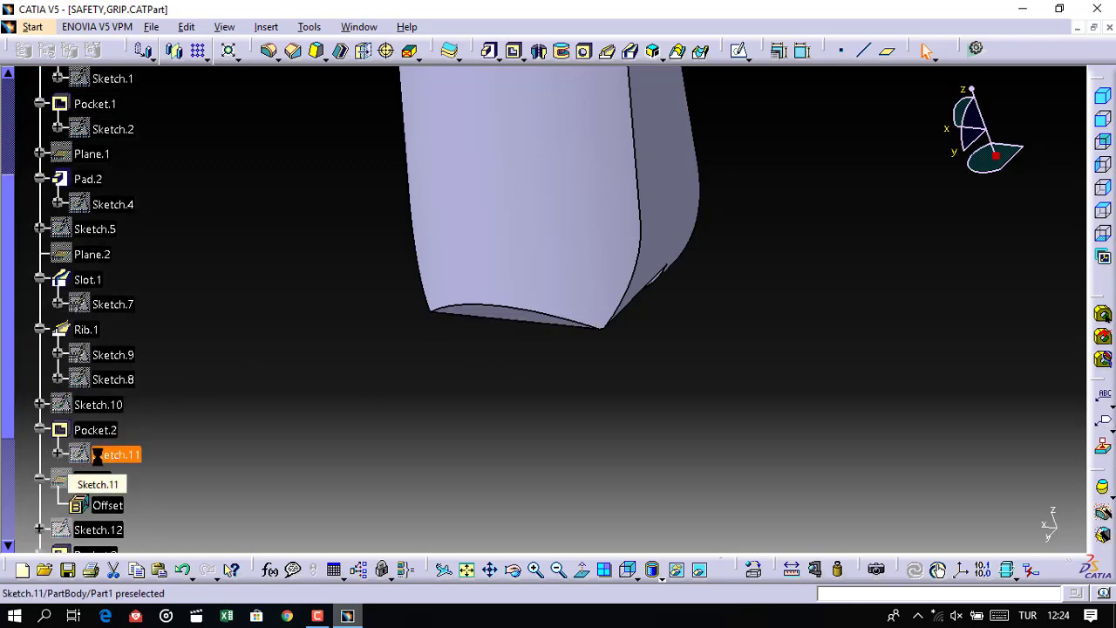
{"action": "double_click", "coordinate": [97, 456]}
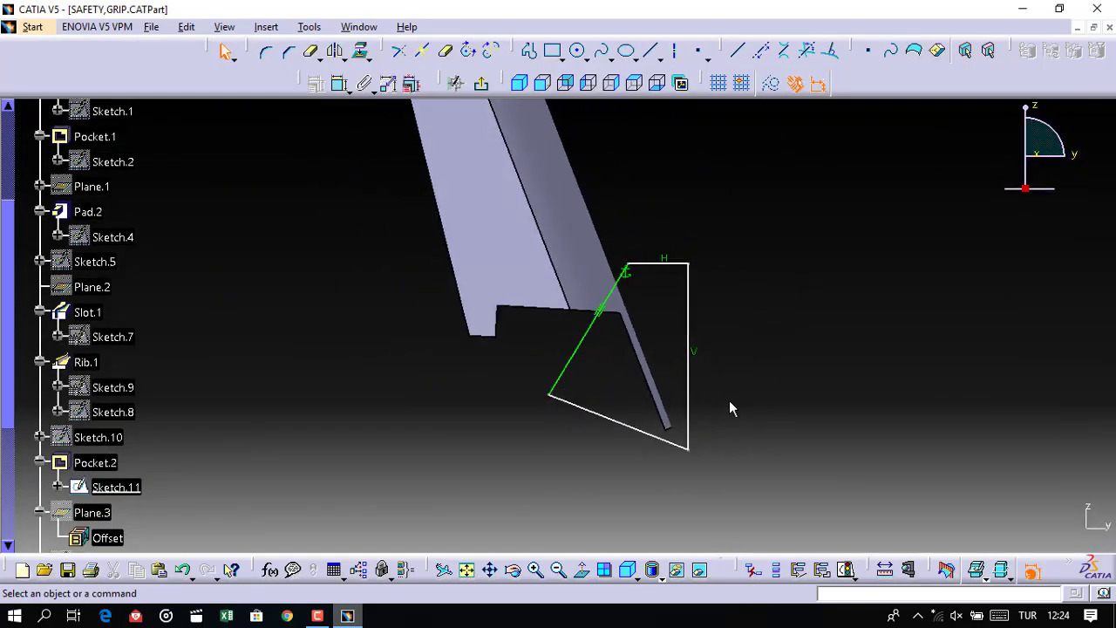
{"action": "key", "text": "ctrl+a"}
{"action": "mouse_move", "coordinate": [667, 431]}
{"action": "middle_mouse_down"}
{"action": "mouse_move", "coordinate": [666, 341]}
{"action": "mouse_move", "coordinate": [646, 329]}
{"action": "middle_mouse_up"}
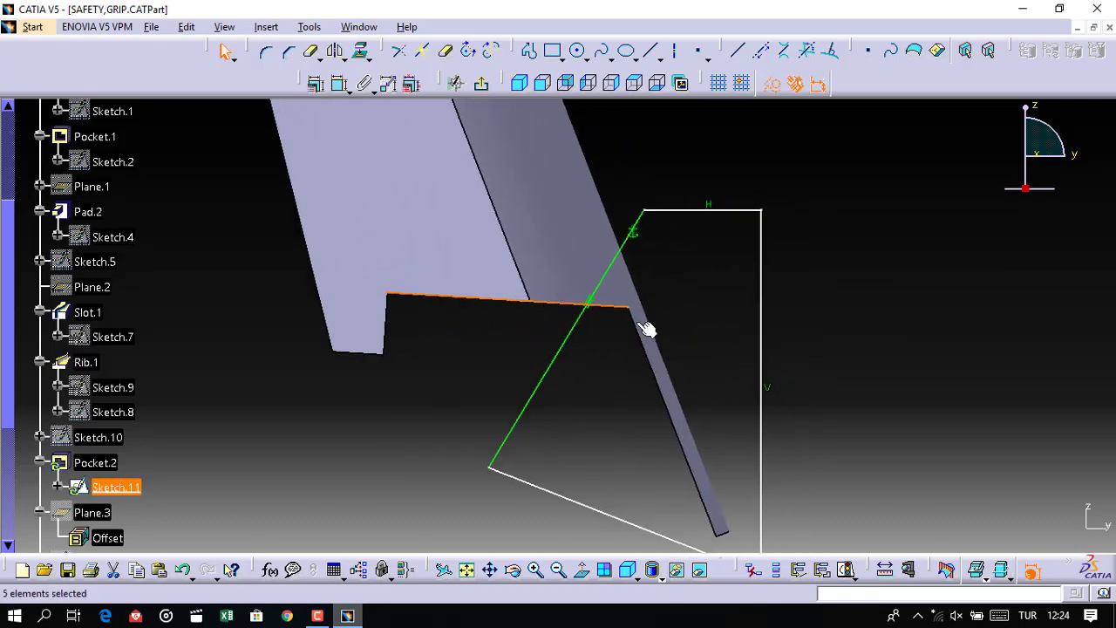
{"action": "left_click", "coordinate": [668, 277]}
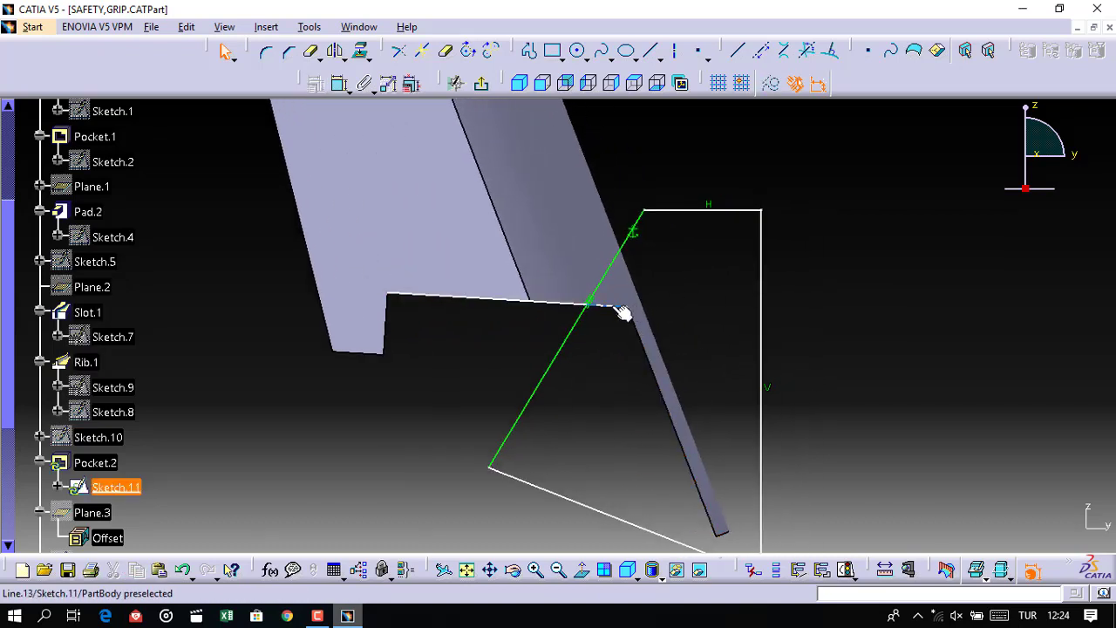
{"action": "left_click", "coordinate": [651, 52]}
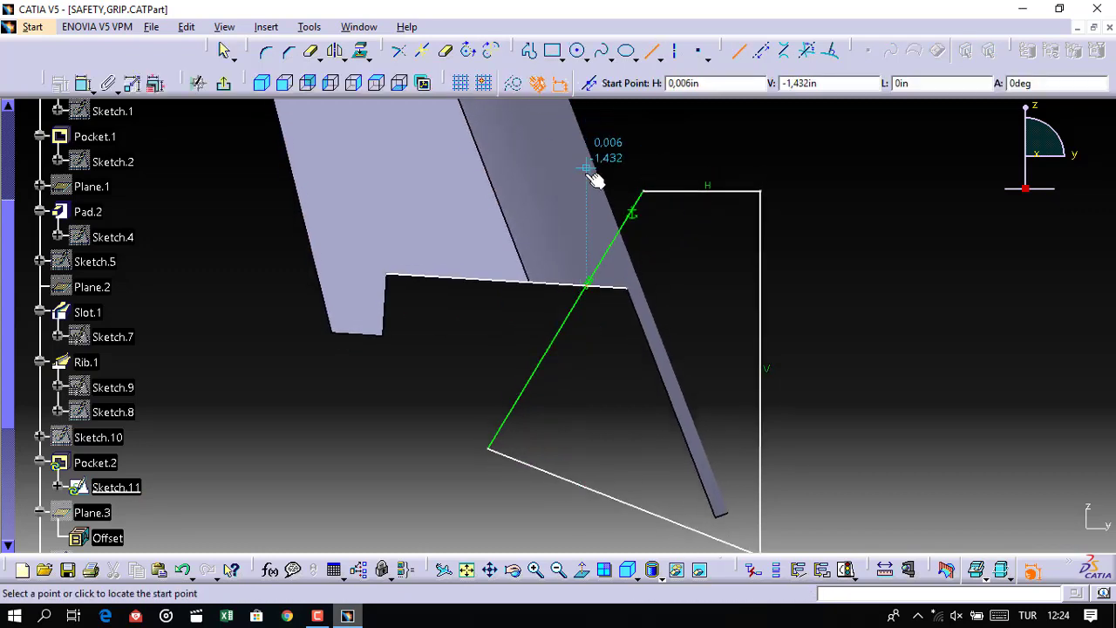
{"action": "key", "text": "Escape"}
Delete the old profile's top horizontal, green diagonal, bottom diagonal and vertical lines.
{"action": "left_click", "coordinate": [721, 191]}
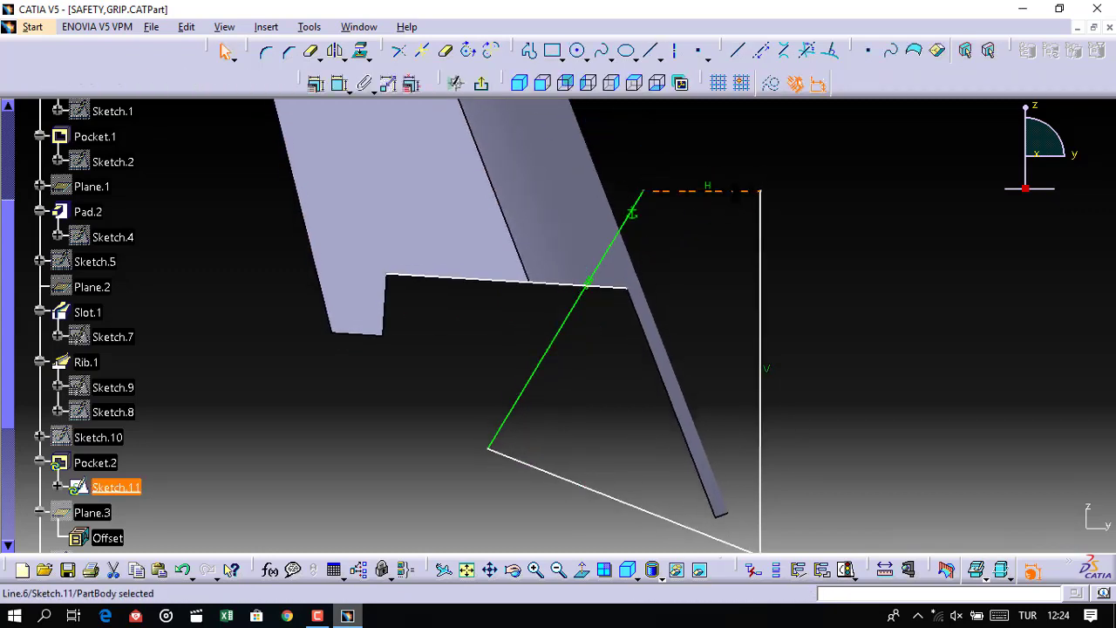
{"action": "key", "text": "Delete"}
{"action": "left_click", "coordinate": [613, 252]}
{"action": "key", "text": "Delete"}
{"action": "left_click", "coordinate": [636, 506]}
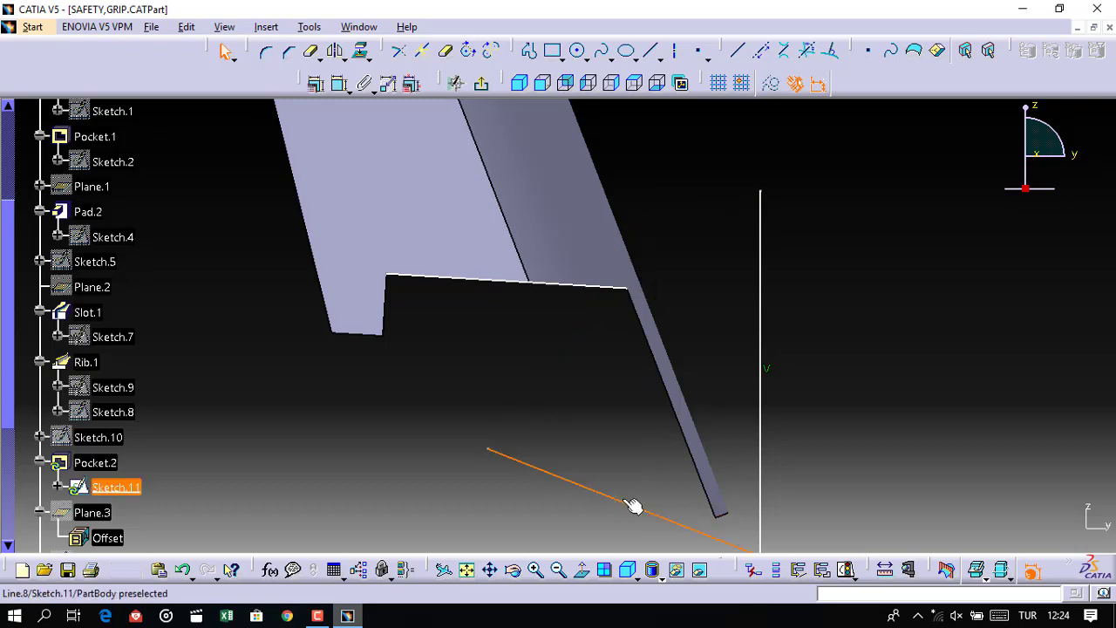
{"action": "key", "text": "Delete"}
{"action": "left_click", "coordinate": [761, 296]}
{"action": "key", "text": "Delete"}
{"action": "middle_click_drag", "start_coordinate": [736, 332], "coordinate": [735, 299]}
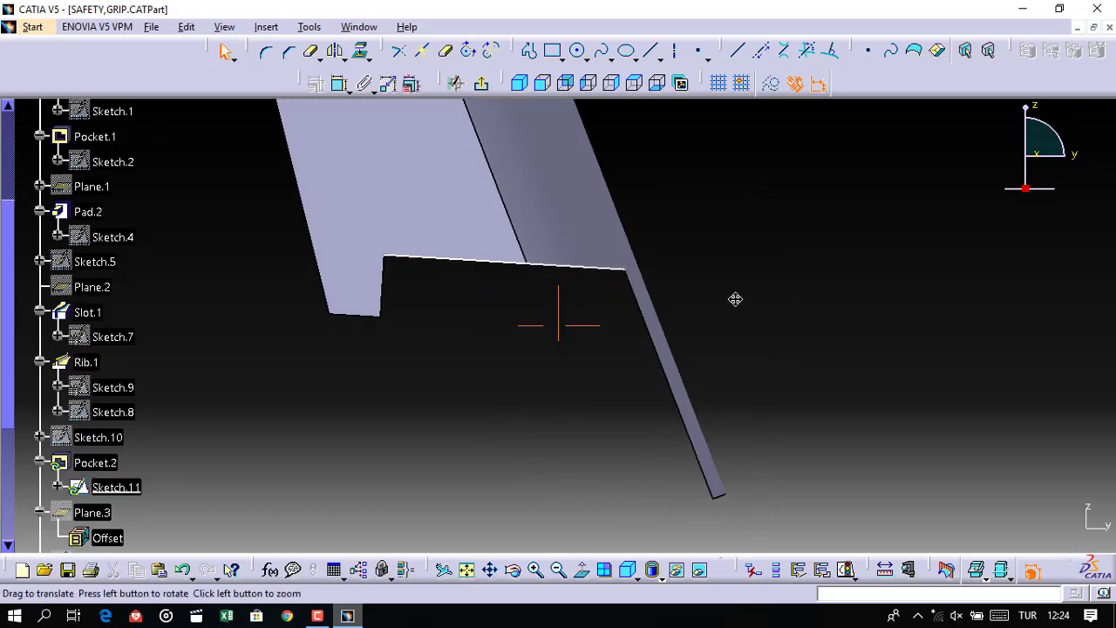
Draw a spline from the grip edge's end out to the right.
{"action": "left_click", "coordinate": [604, 53]}
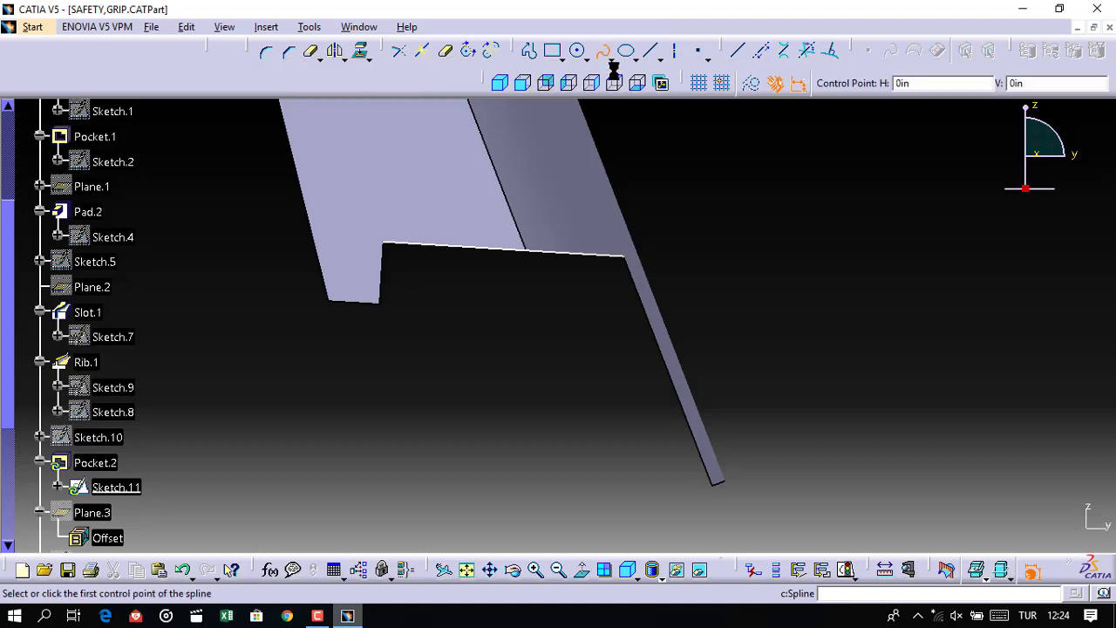
{"action": "left_click", "coordinate": [627, 255]}
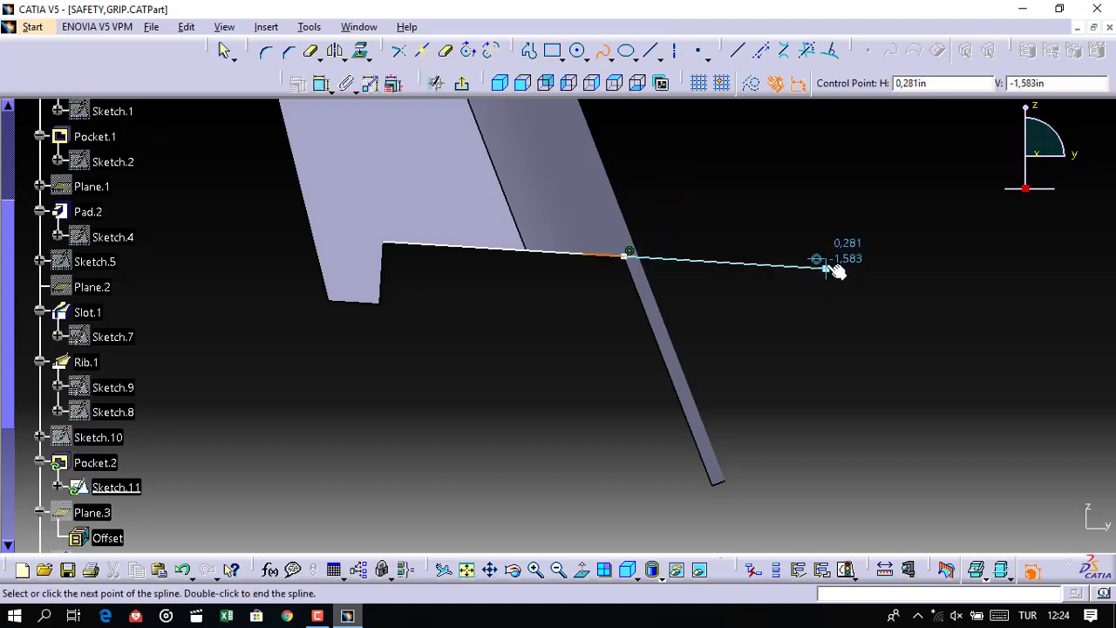
{"action": "left_click", "coordinate": [826, 268]}
{"action": "double_click", "coordinate": [602, 109]}
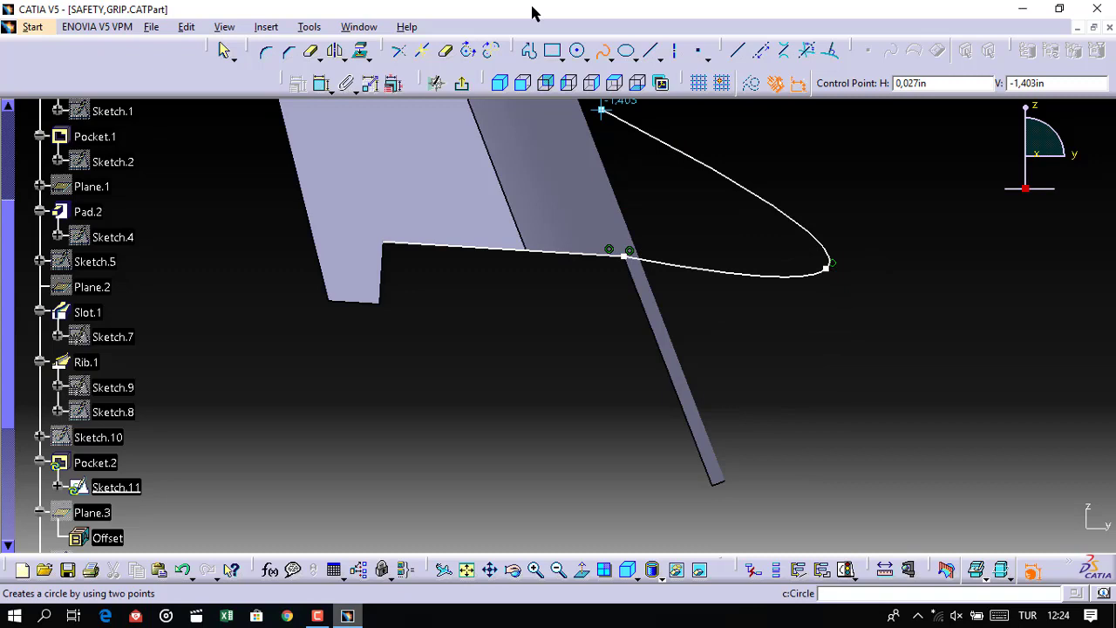
Add vertical, bottom horizontal and return lines, closing the profile back at the grip edge.
{"action": "left_click", "coordinate": [530, 52]}
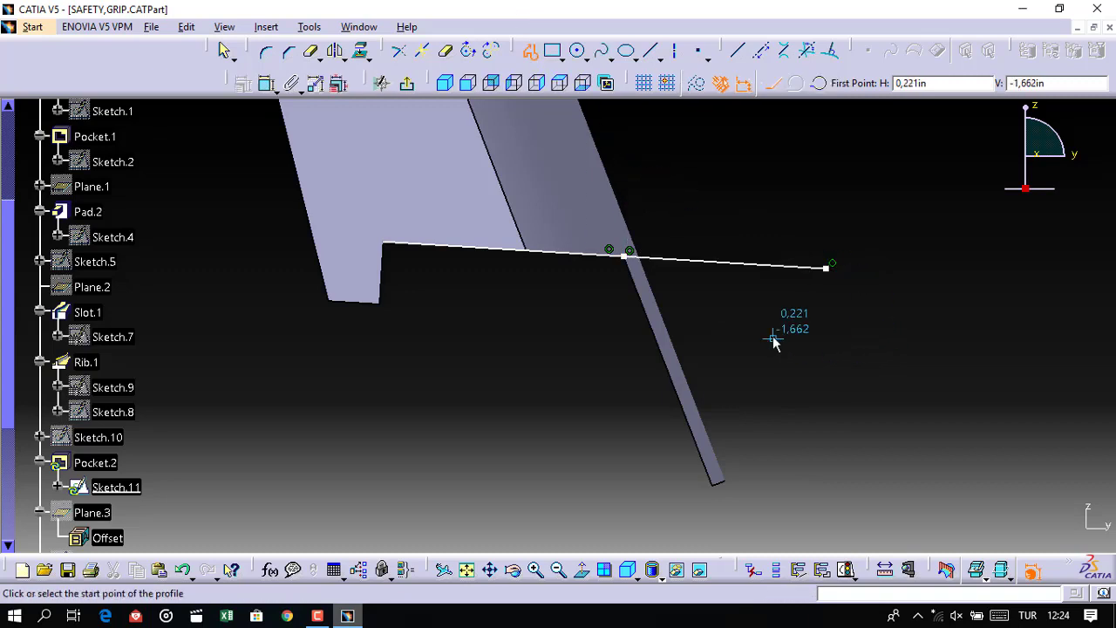
{"action": "left_click", "coordinate": [826, 269]}
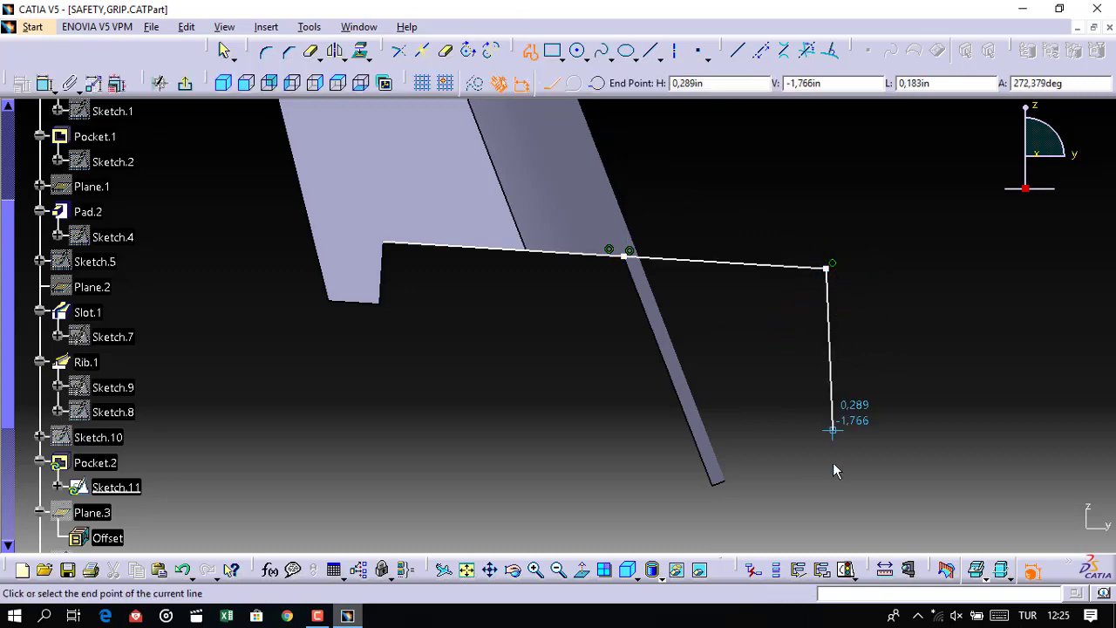
{"action": "left_click", "coordinate": [826, 522]}
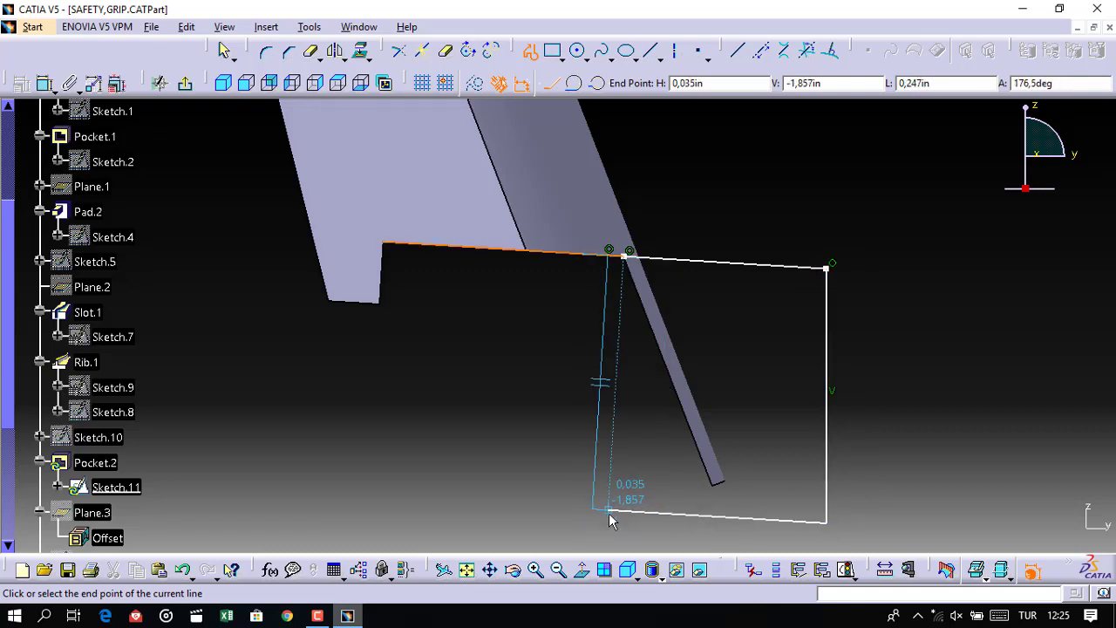
{"action": "left_click", "coordinate": [591, 523]}
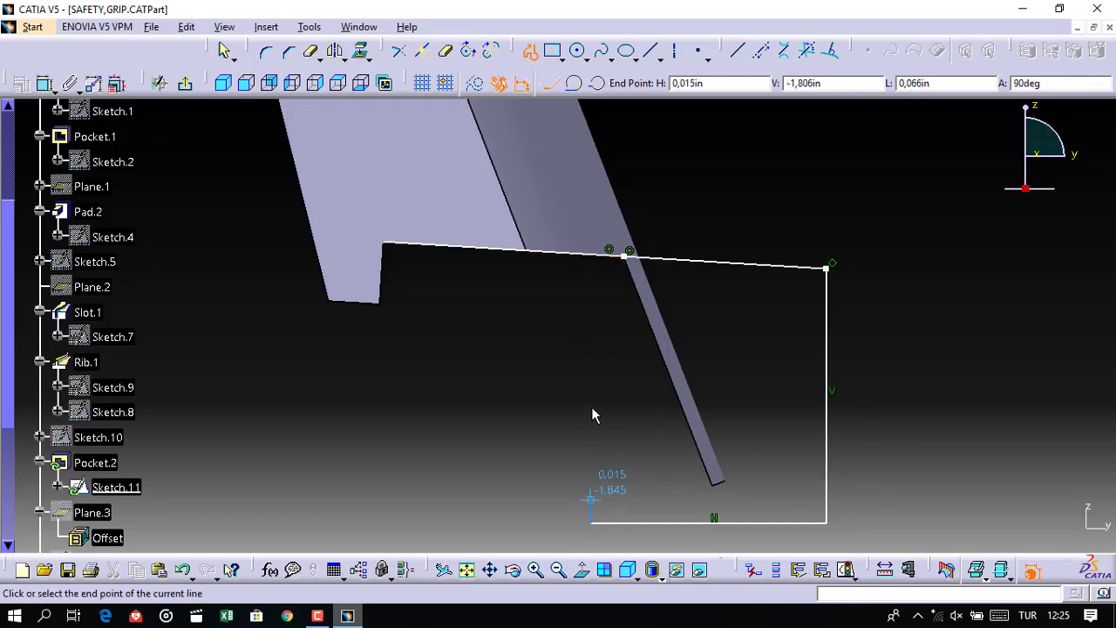
{"action": "left_click", "coordinate": [578, 253]}
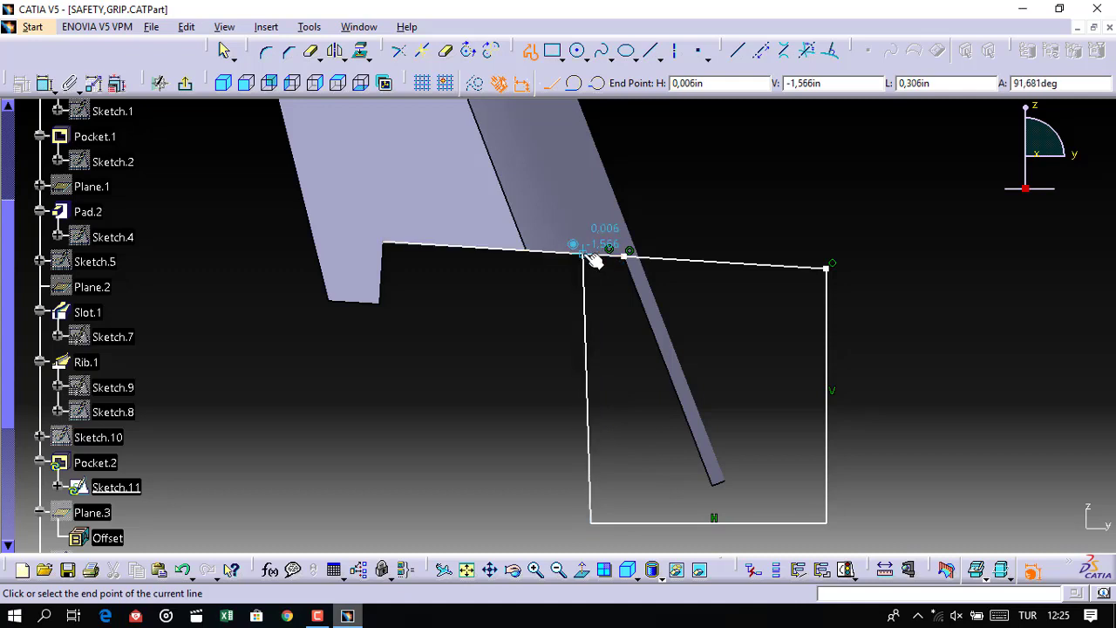
{"action": "left_click", "coordinate": [490, 185]}
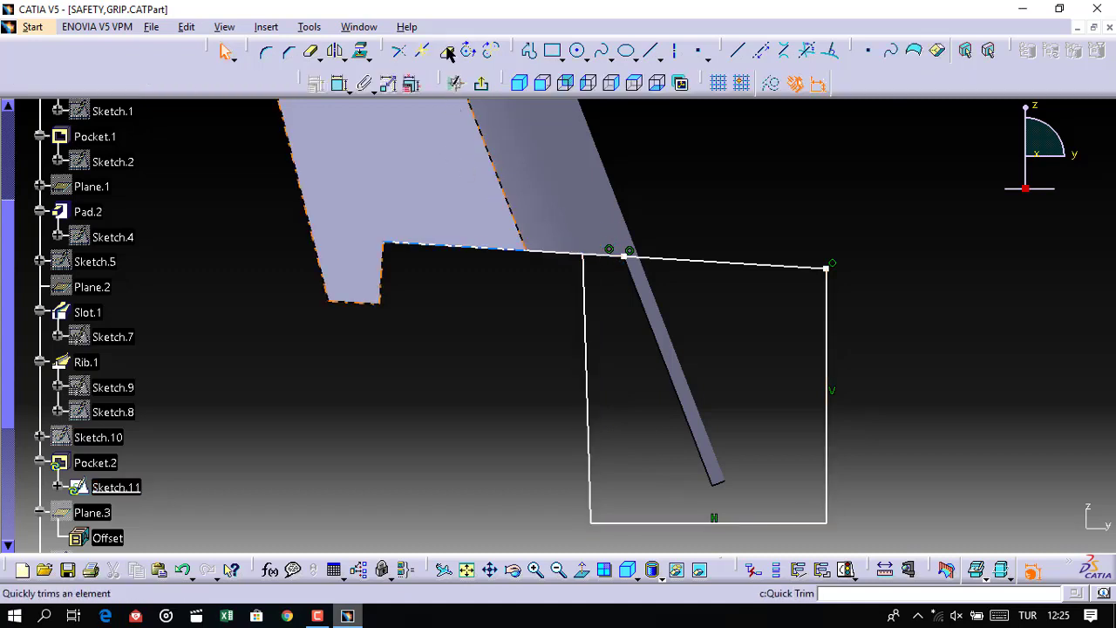
Trim the extra line along the grip edge from Sketch.11 and return to the 3D part.
{"action": "left_click", "coordinate": [454, 80]}
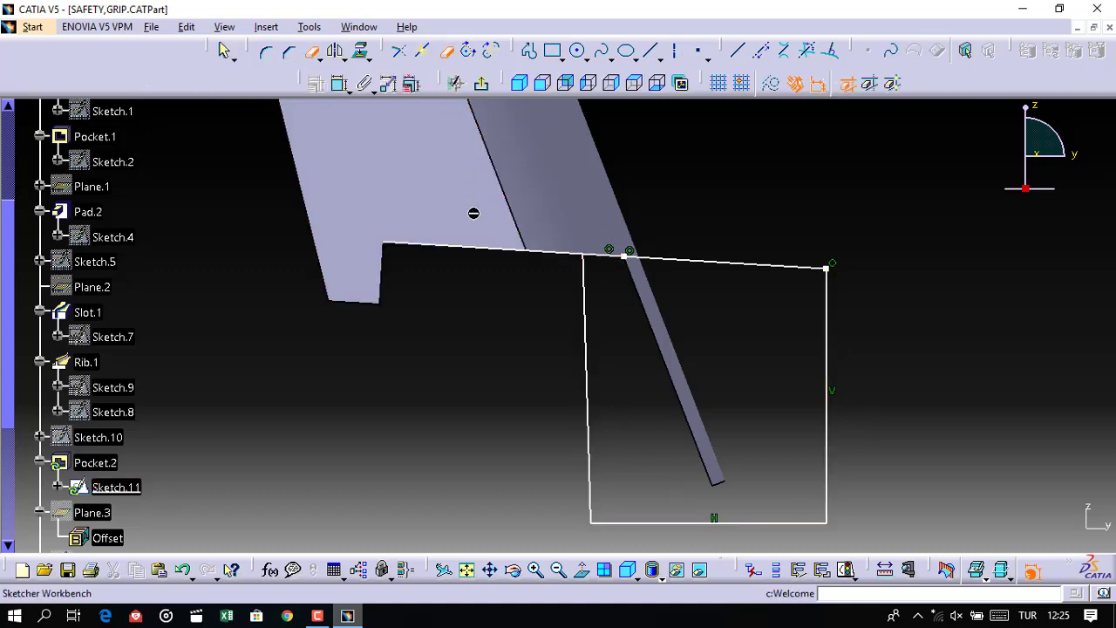
{"action": "left_click", "coordinate": [568, 250]}
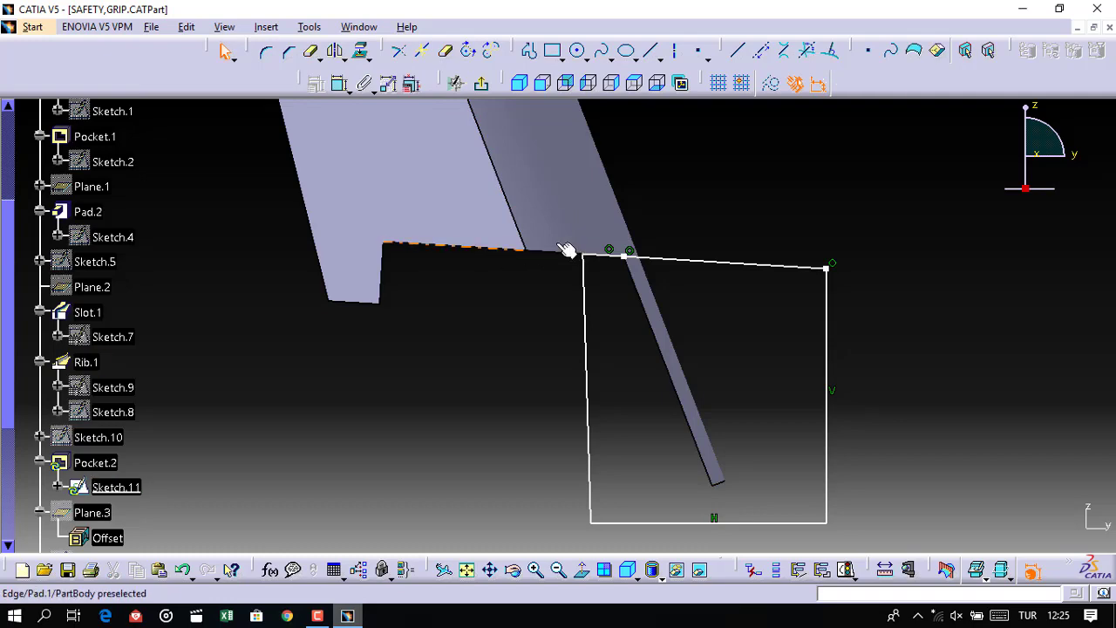
{"action": "left_click", "coordinate": [484, 87]}
{"action": "mouse_move", "coordinate": [665, 391]}
{"action": "middle_mouse_down"}
{"action": "mouse_move", "coordinate": [665, 401]}
{"action": "mouse_move", "coordinate": [620, 321]}
{"action": "mouse_move", "coordinate": [504, 218]}
{"action": "mouse_move", "coordinate": [543, 195]}
{"action": "mouse_move", "coordinate": [530, 273]}
{"action": "mouse_move", "coordinate": [665, 184]}
{"action": "mouse_move", "coordinate": [526, 247]}
{"action": "mouse_move", "coordinate": [637, 253]}
{"action": "mouse_move", "coordinate": [602, 240]}
{"action": "mouse_move", "coordinate": [506, 351]}
{"action": "mouse_move", "coordinate": [576, 323]}
{"action": "mouse_move", "coordinate": [506, 267]}
{"action": "mouse_move", "coordinate": [647, 316]}
{"action": "middle_mouse_up"}
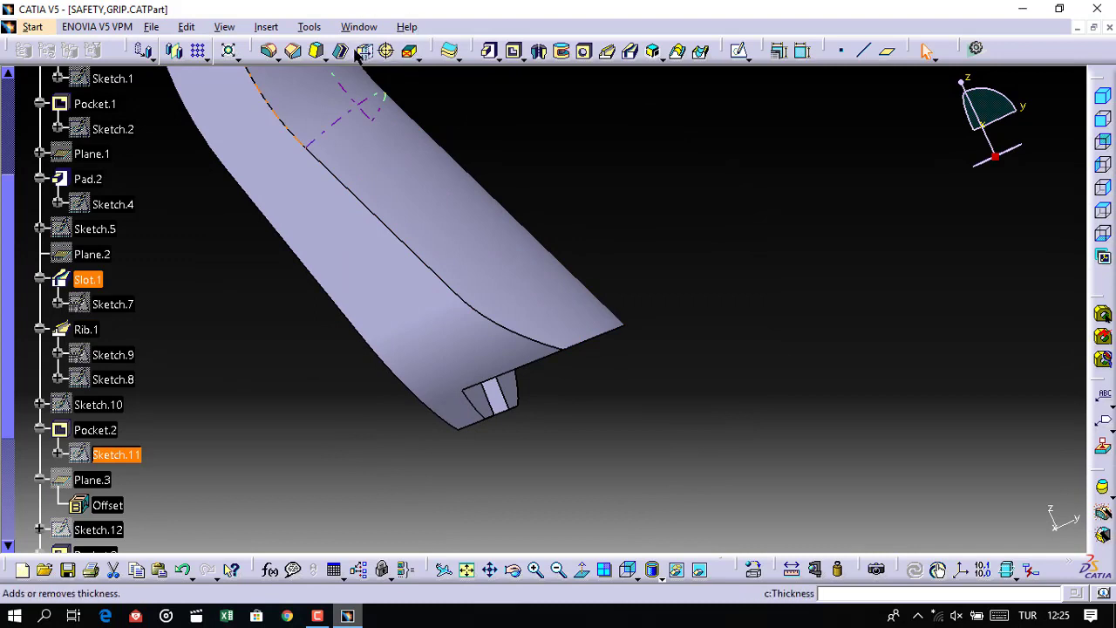
Chamfer the curved edge near the grip's lower end: 0.053in length, 52.071deg angle.
{"action": "left_click", "coordinate": [295, 52]}
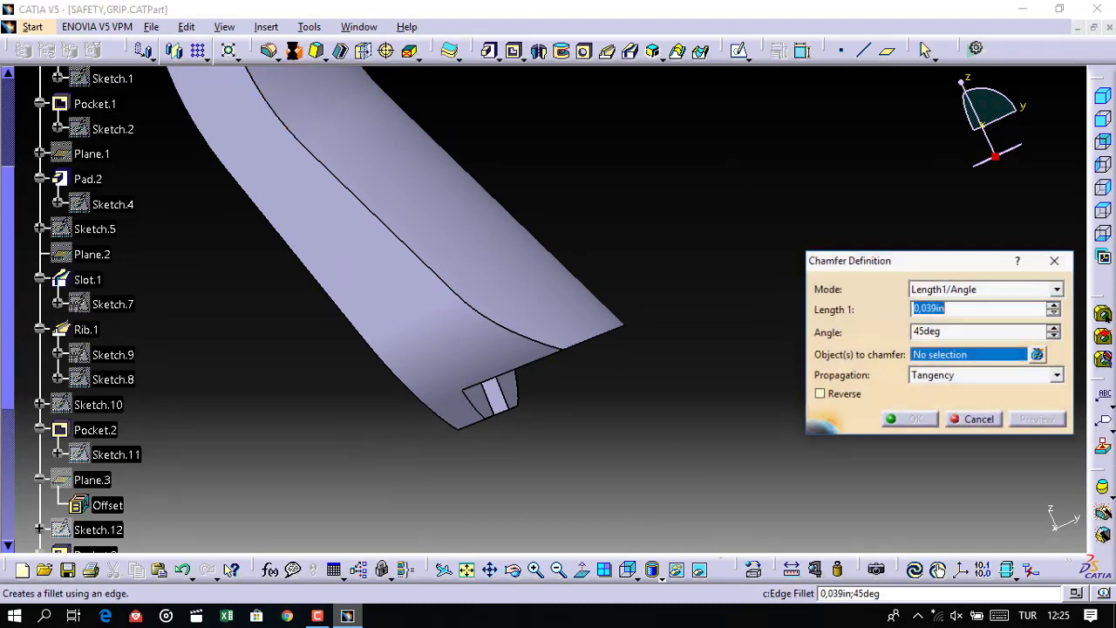
{"action": "left_click", "coordinate": [970, 420]}
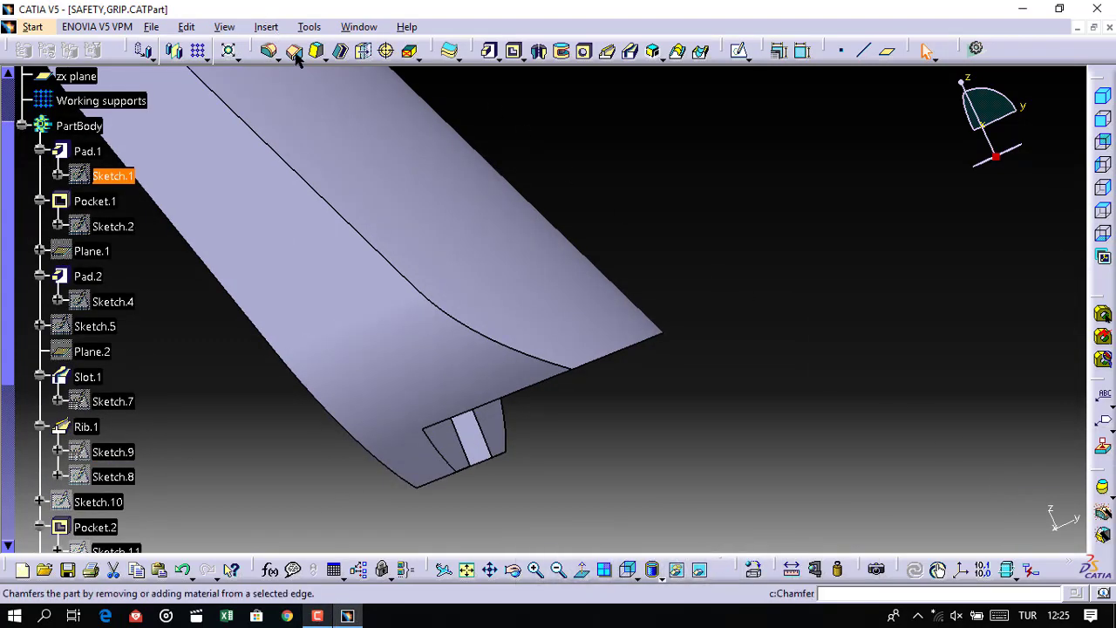
{"action": "left_click", "coordinate": [295, 52]}
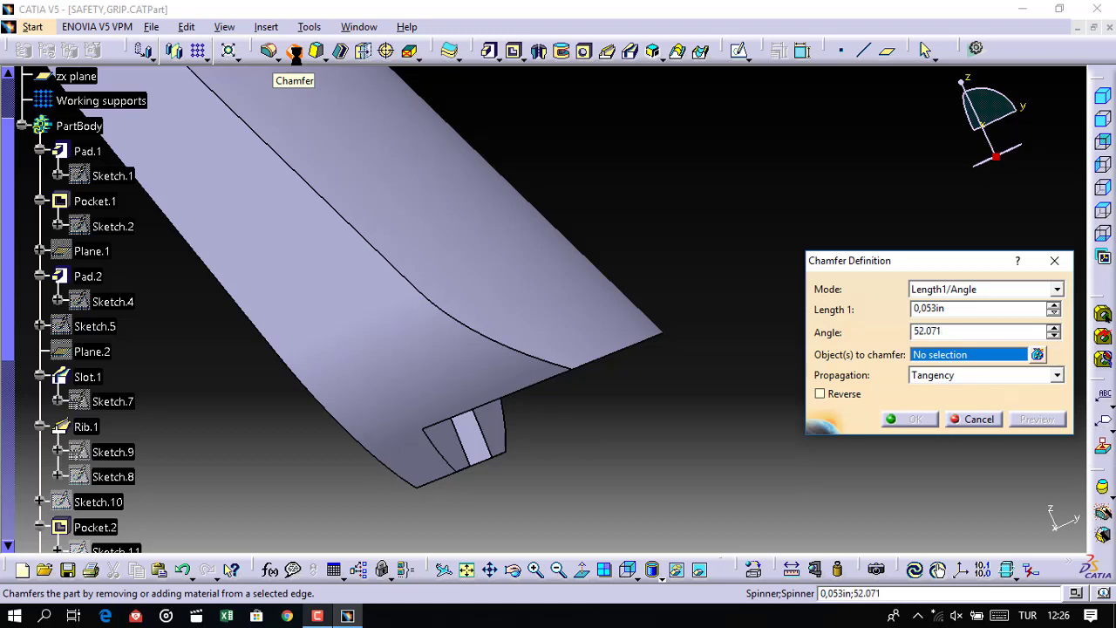
{"action": "left_click", "coordinate": [663, 340]}
{"action": "left_click", "coordinate": [936, 423]}
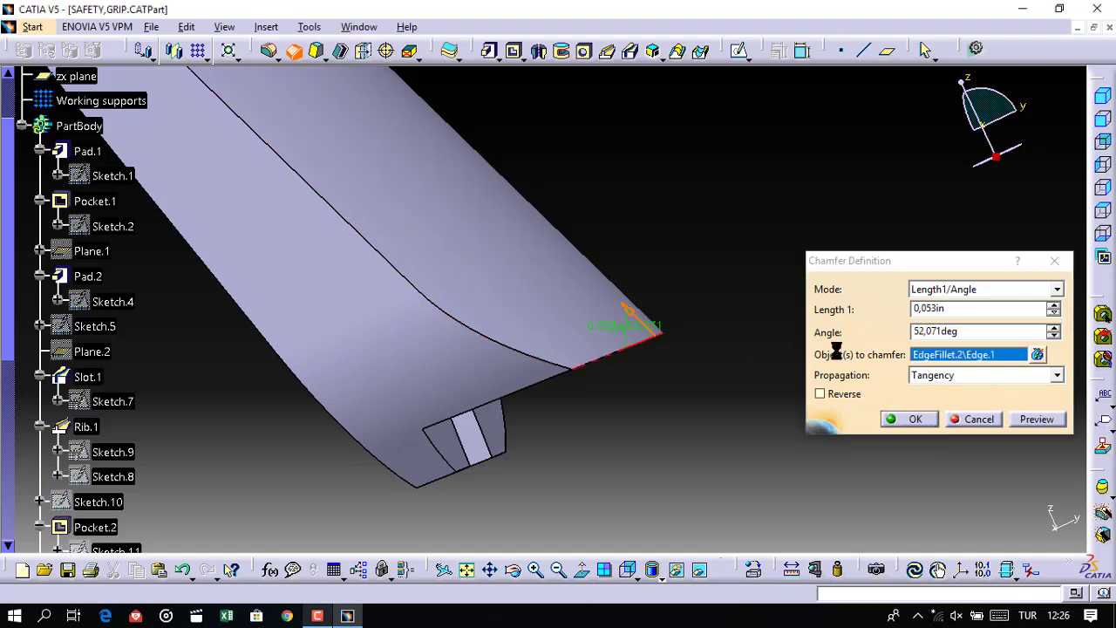
{"action": "mouse_move", "coordinate": [618, 200]}
{"action": "middle_mouse_down"}
{"action": "mouse_move", "coordinate": [617, 410]}
{"action": "mouse_move", "coordinate": [578, 326]}
{"action": "mouse_move", "coordinate": [523, 267]}
{"action": "mouse_move", "coordinate": [652, 229]}
{"action": "mouse_move", "coordinate": [651, 264]}
{"action": "mouse_move", "coordinate": [721, 266]}
{"action": "mouse_move", "coordinate": [585, 242]}
{"action": "middle_mouse_up"}
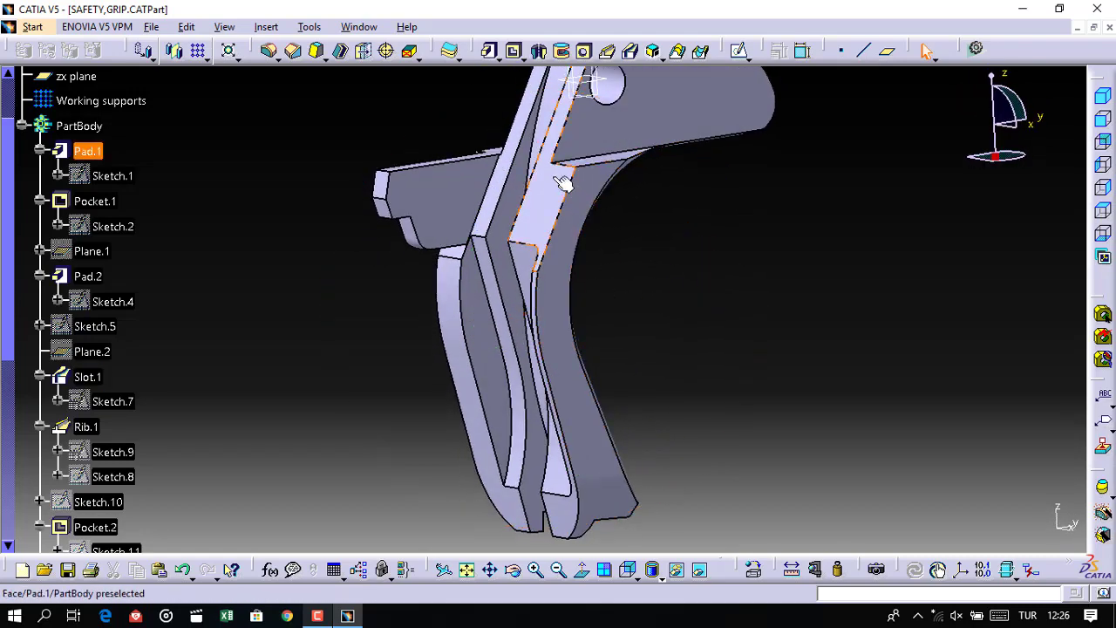
{"action": "left_click", "coordinate": [919, 593]}
{"action": "type", "text": "c:* back"}
{"action": "key", "text": "Return"}
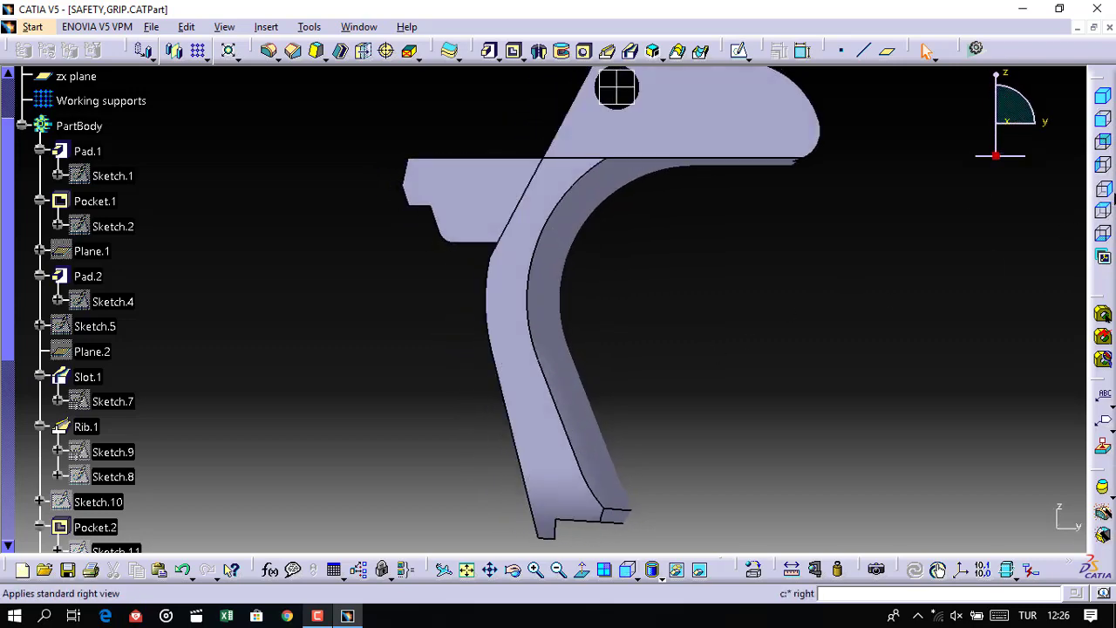
{"action": "middle_click_drag", "start_coordinate": [733, 226], "coordinate": [733, 260]}
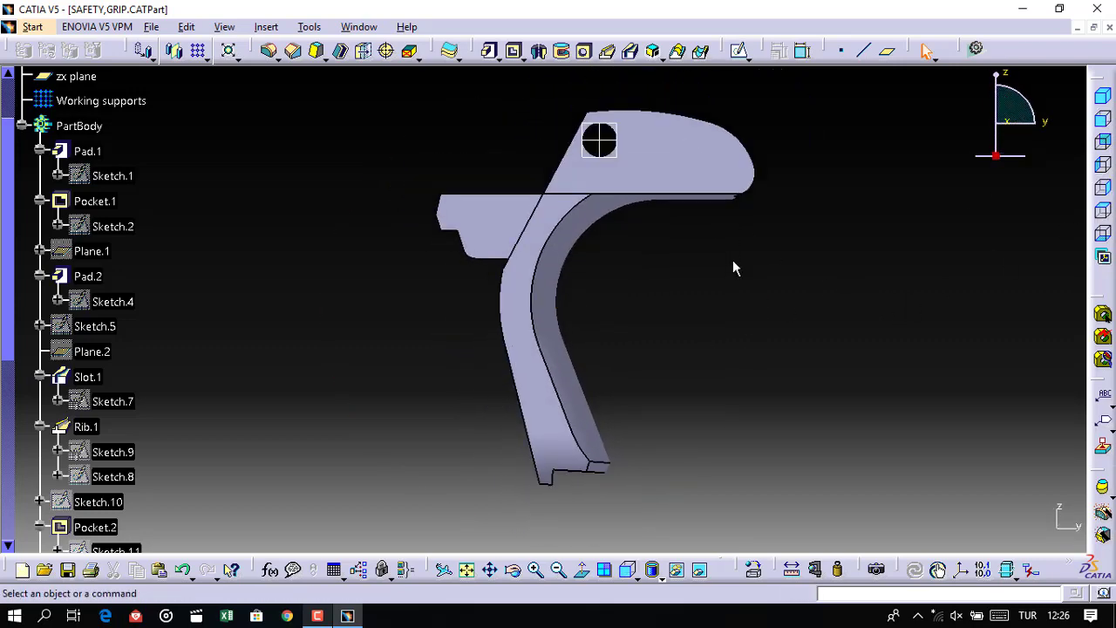